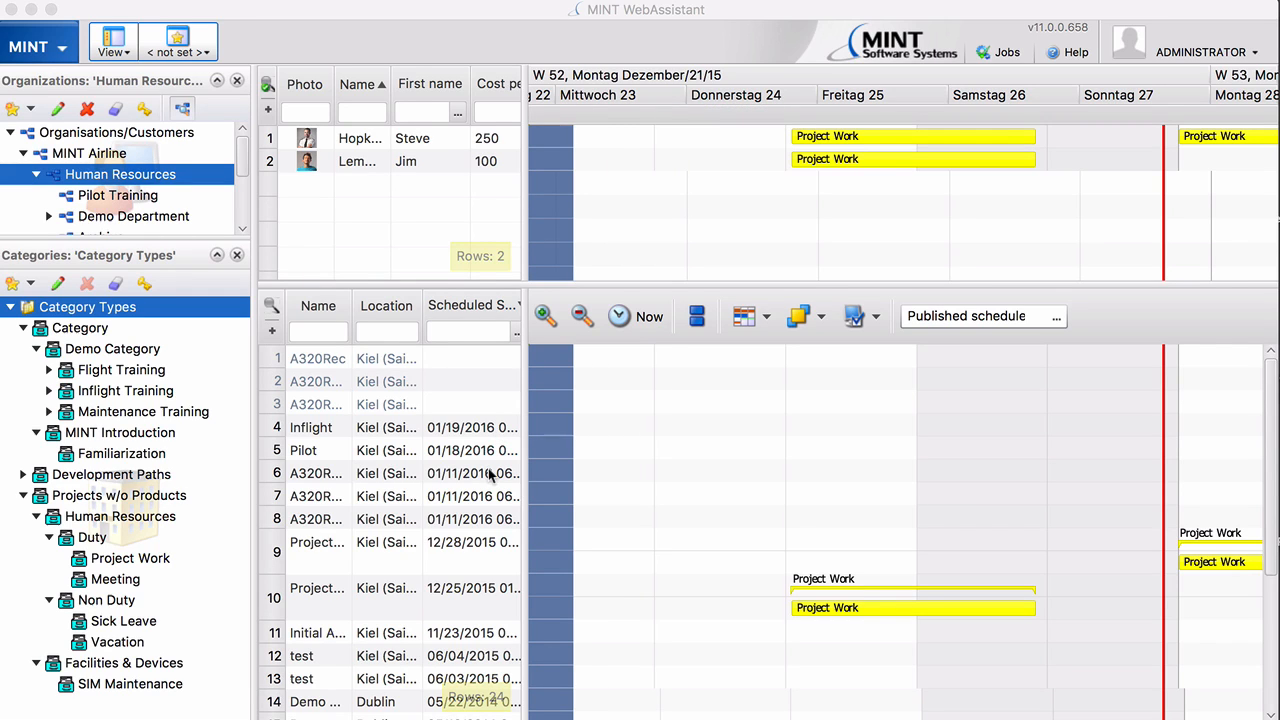
Select the Meeting category under Human Resources > Duty
{"action": "left_click", "coordinate": [113, 583]}
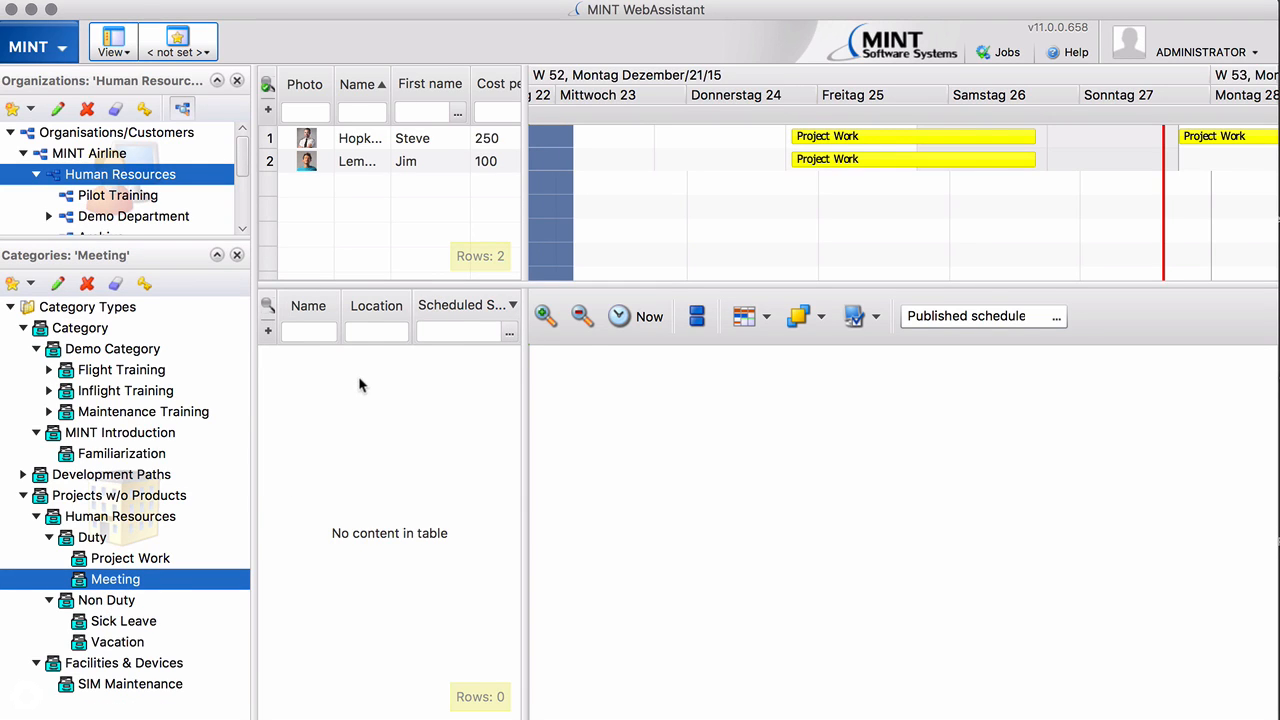
{"action": "right_click", "coordinate": [361, 385]}
{"action": "mouse_move", "coordinate": [405, 342]}
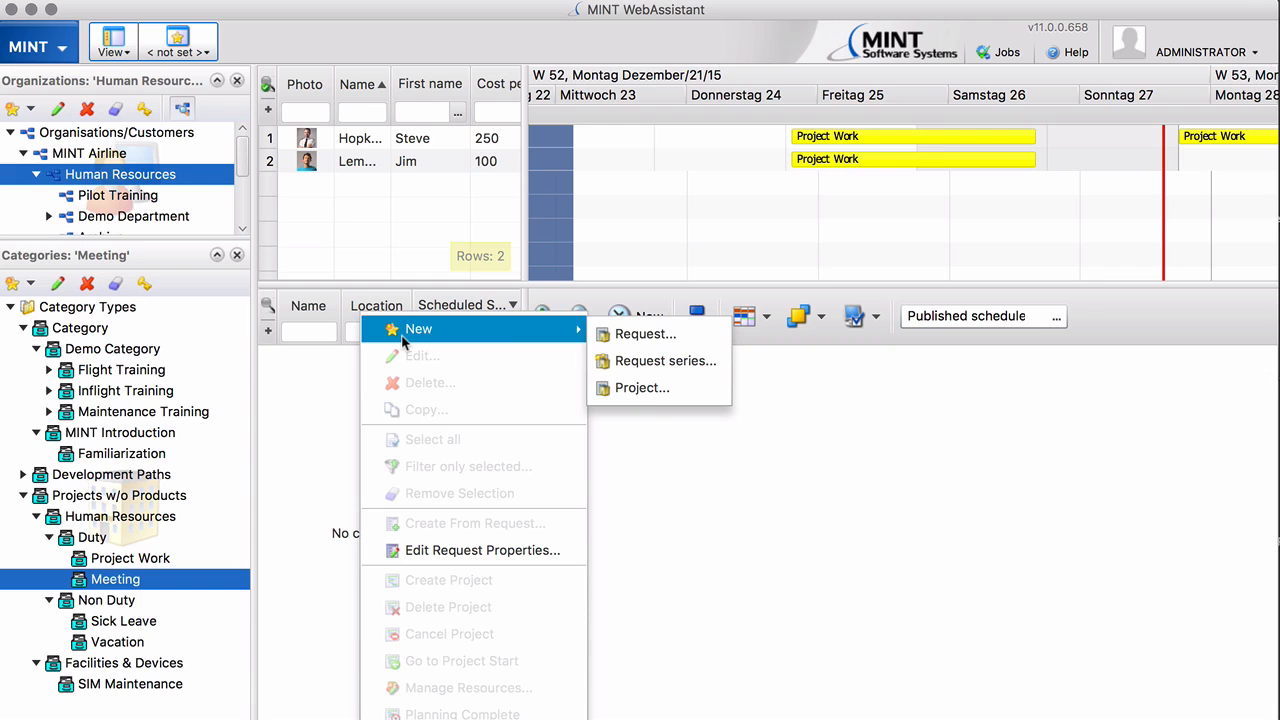
{"action": "left_click", "coordinate": [663, 390]}
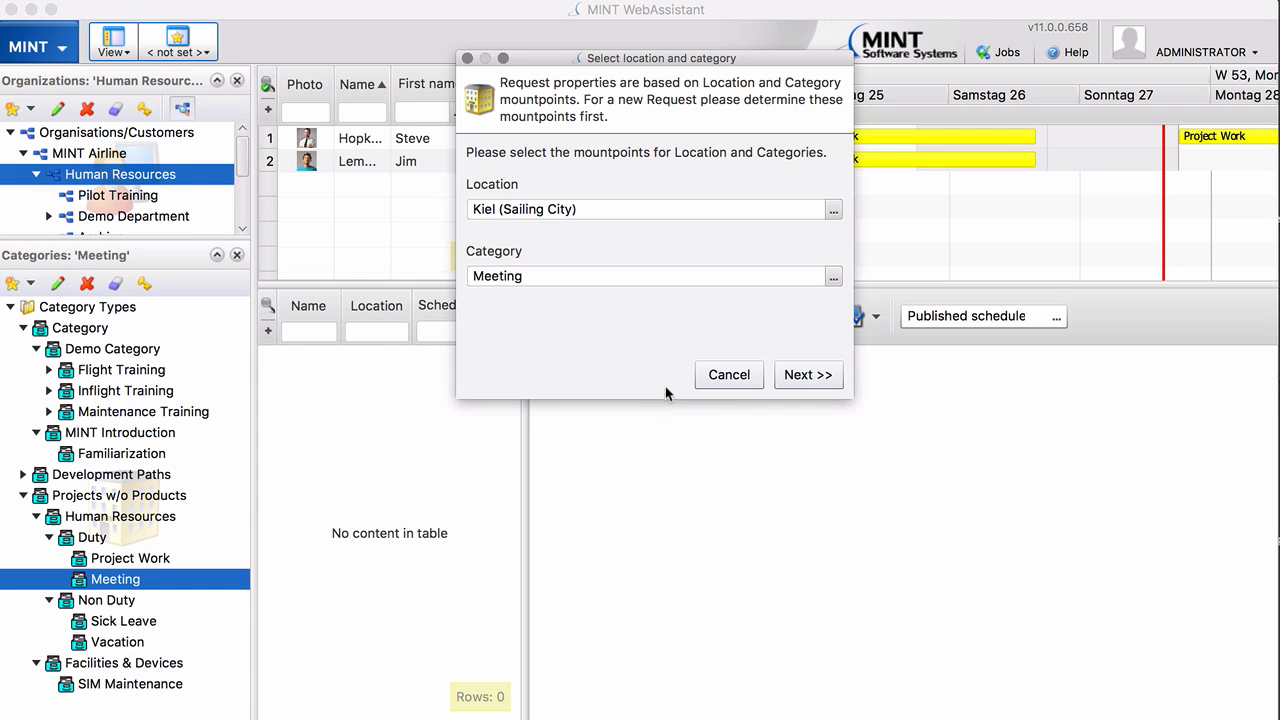
{"action": "left_click", "coordinate": [812, 375]}
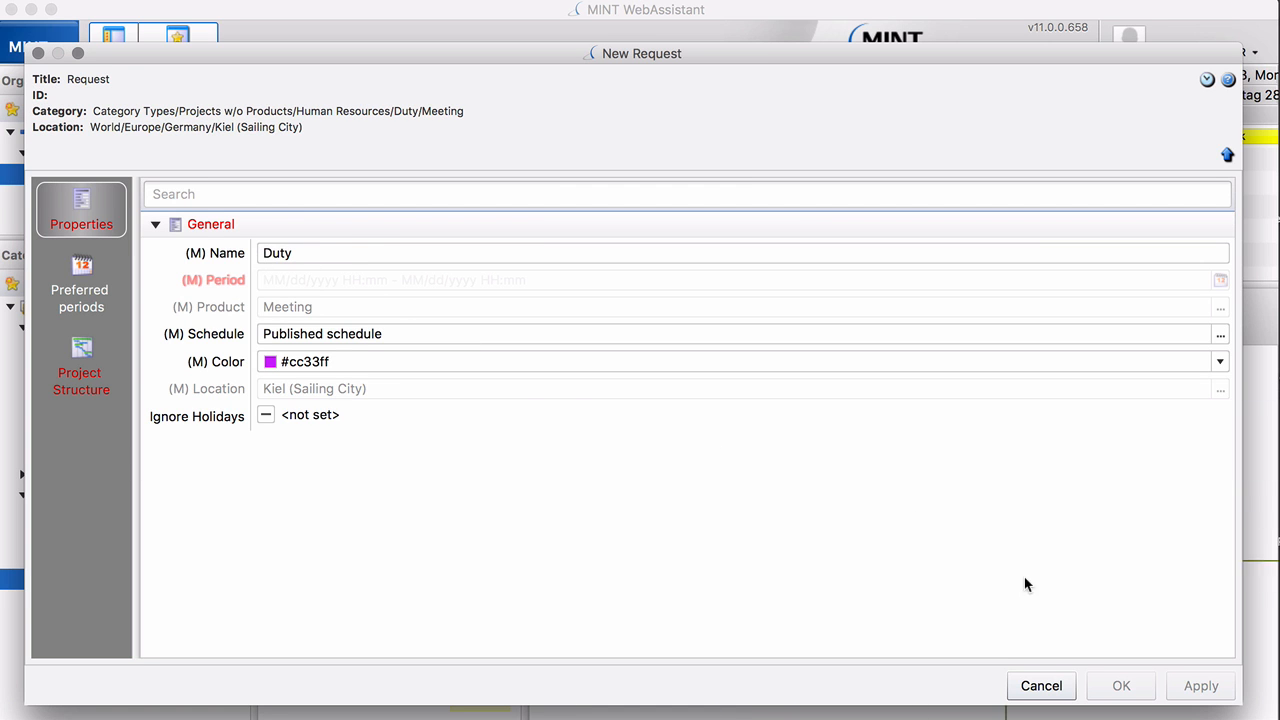
{"action": "left_click", "coordinate": [1040, 686]}
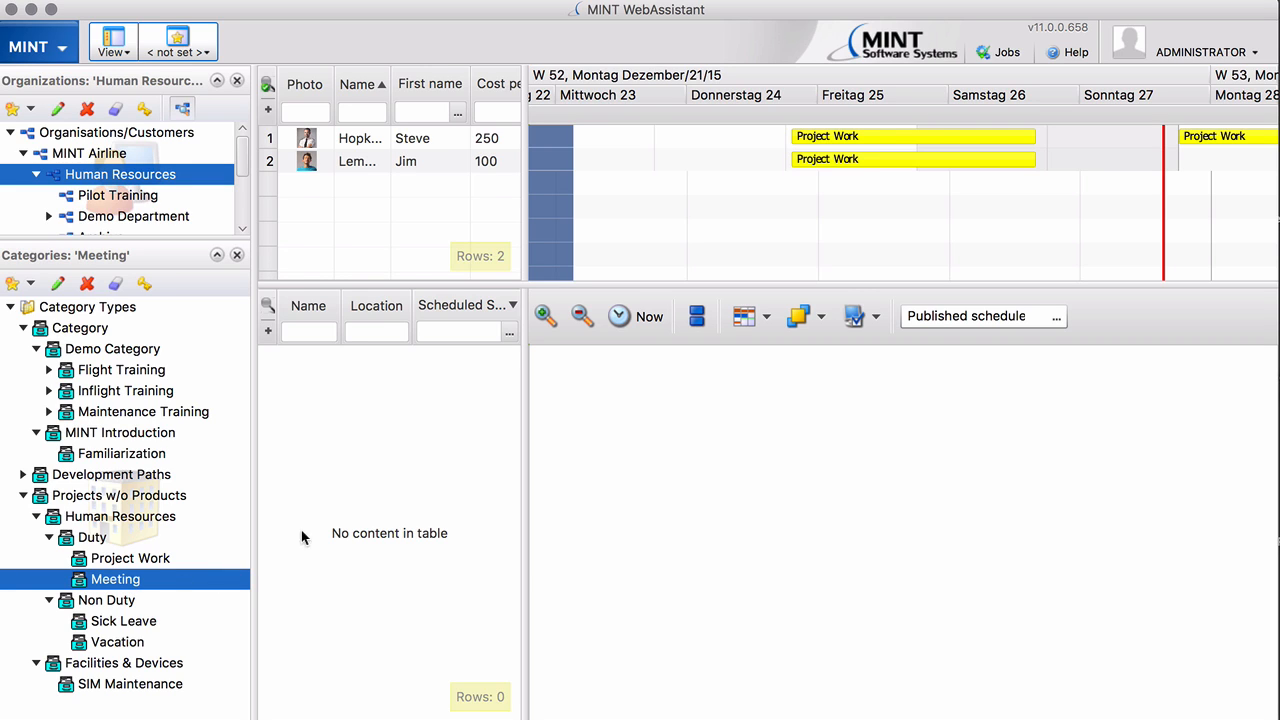
Open the request properties editor at its activation stage and choose World as the location for the Meeting category
{"action": "right_click", "coordinate": [320, 366]}
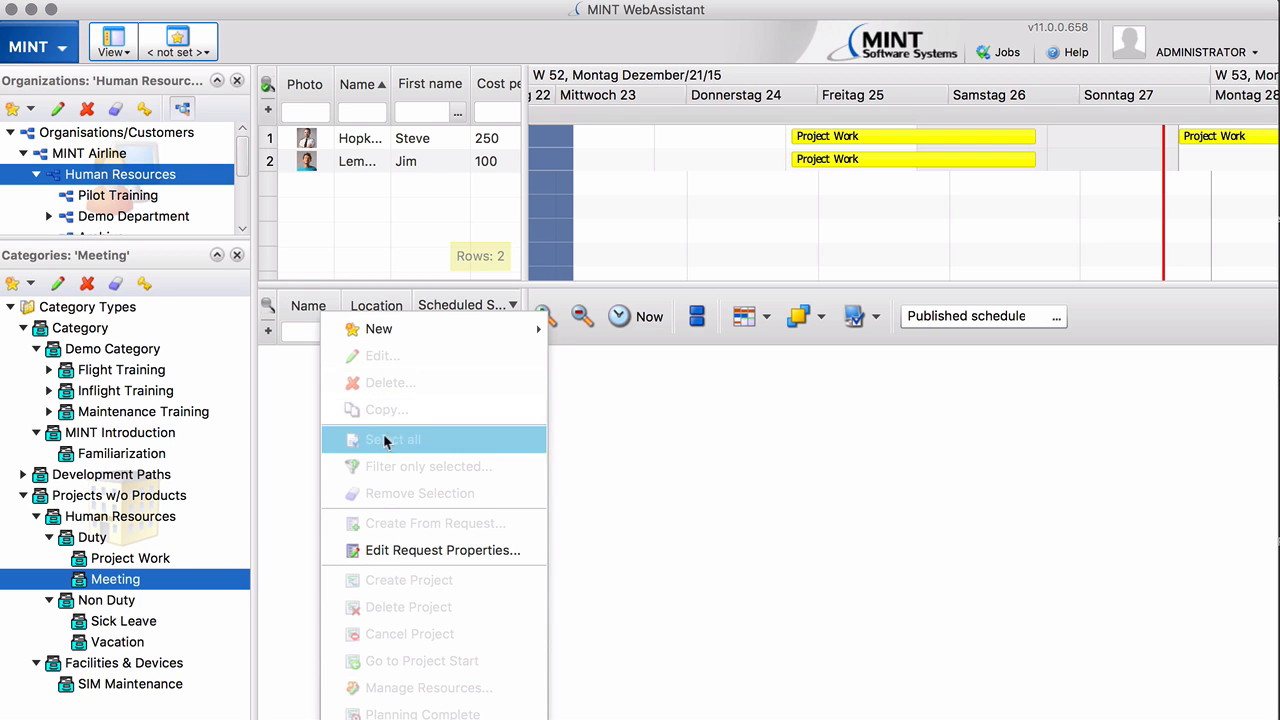
{"action": "left_click", "coordinate": [383, 550]}
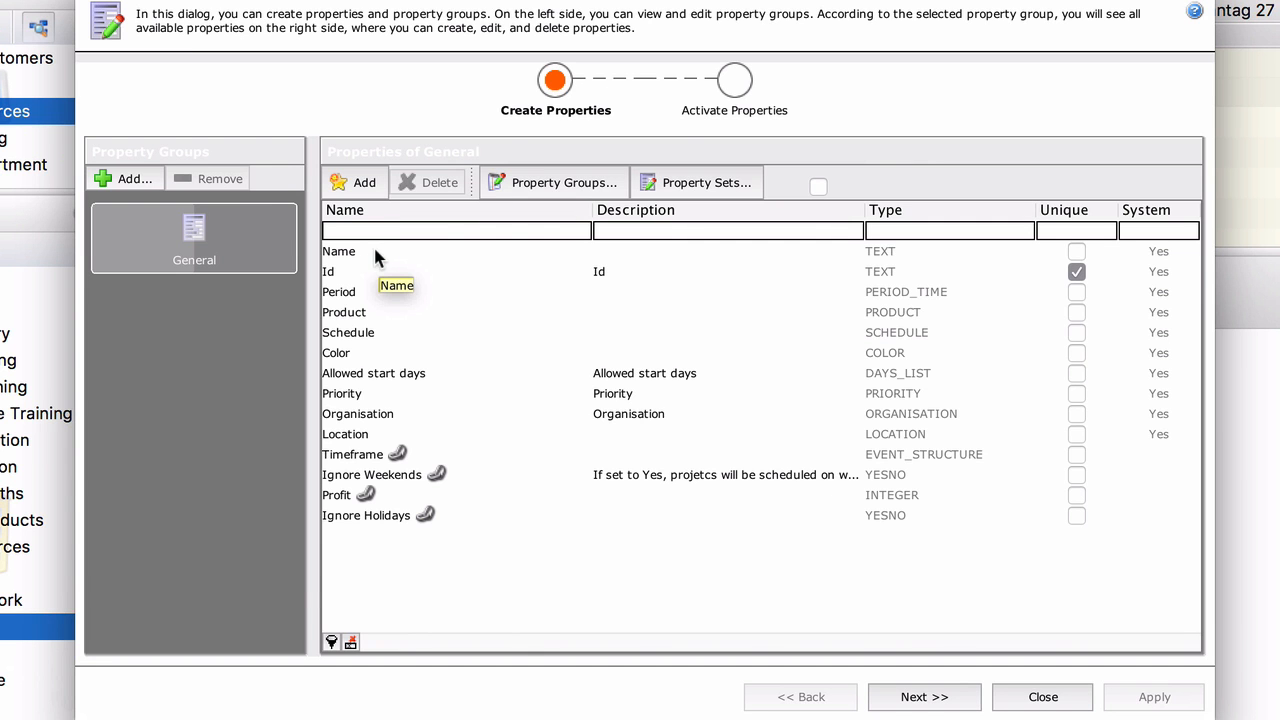
{"action": "left_click", "coordinate": [736, 82]}
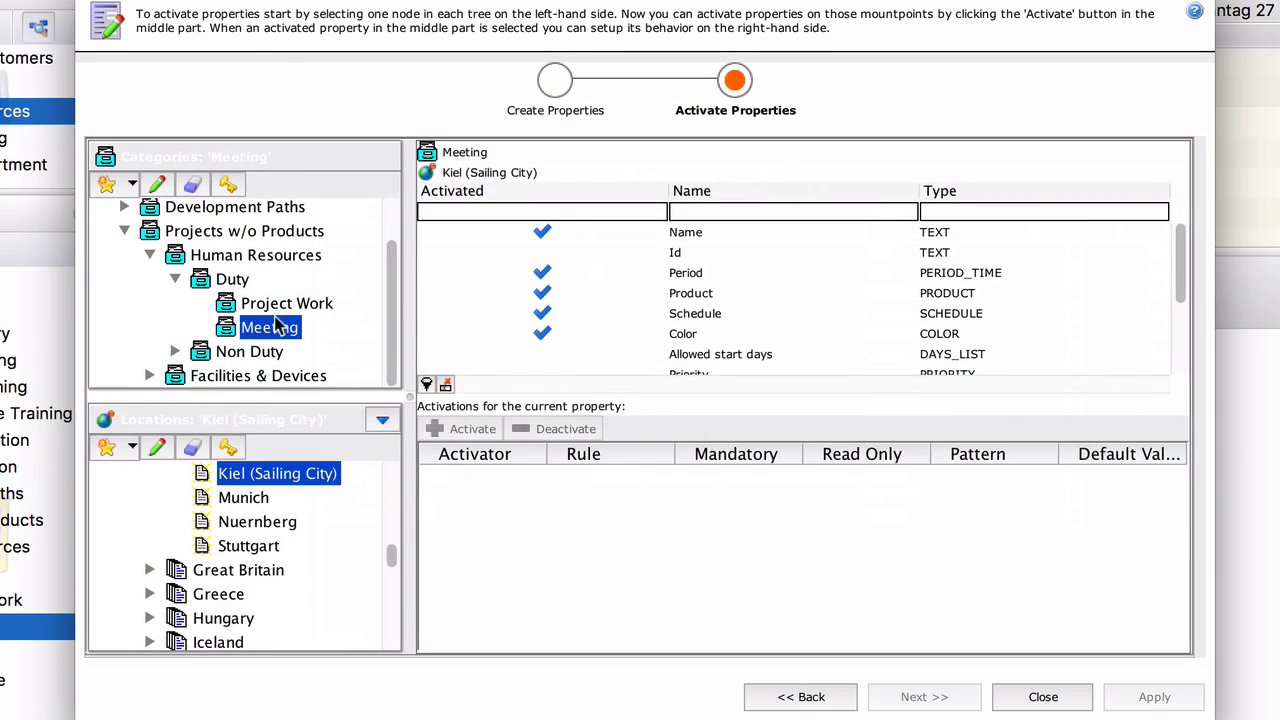
{"action": "left_click_drag", "start_coordinate": [384, 553], "coordinate": [393, 470]}
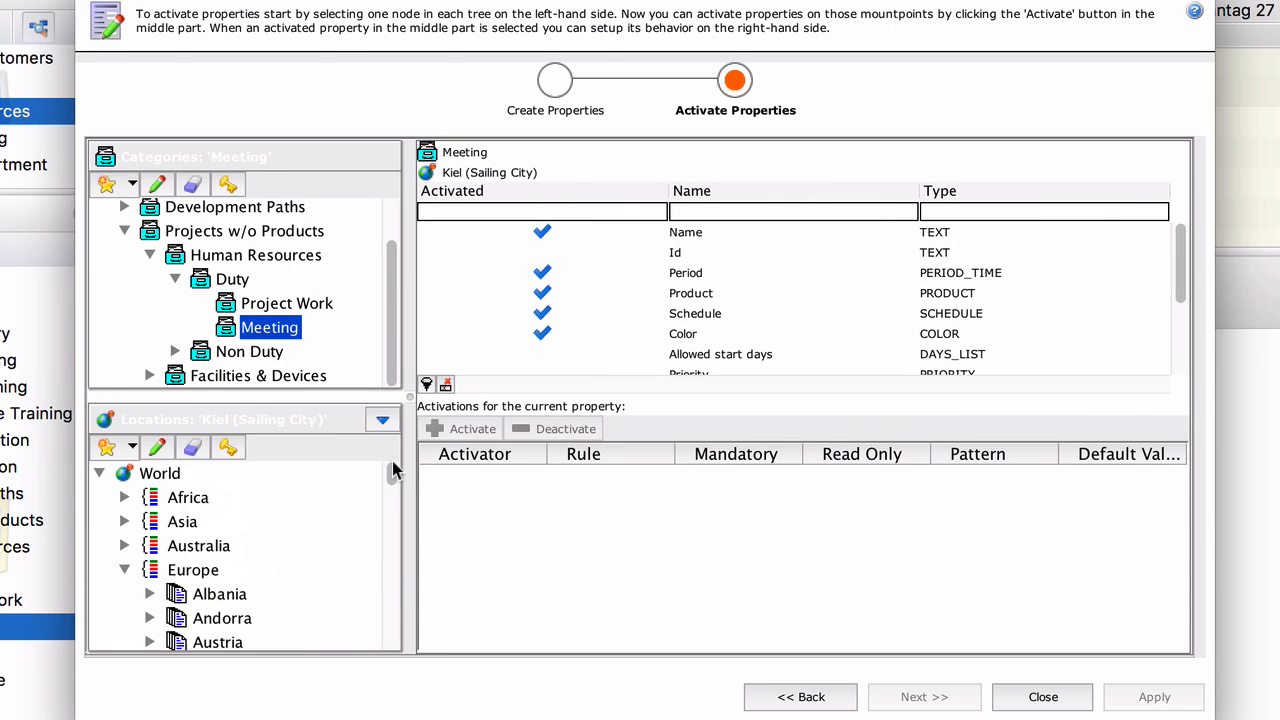
{"action": "left_click", "coordinate": [160, 473]}
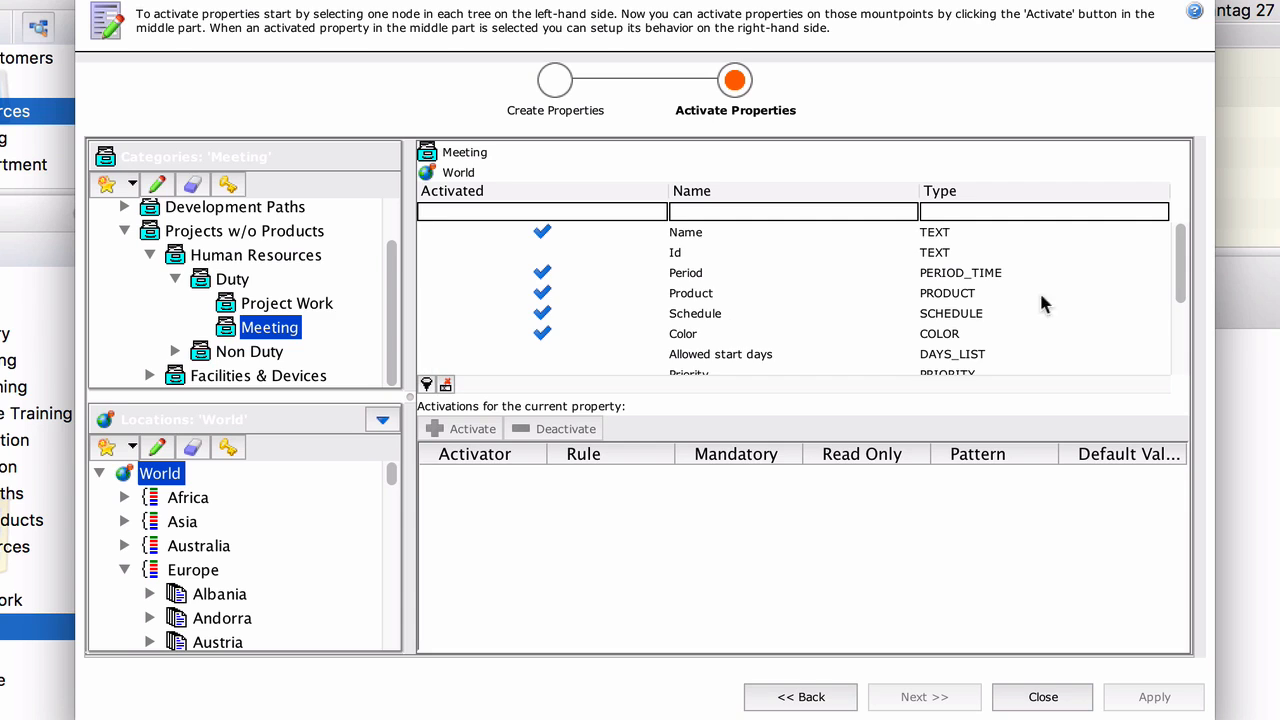
Activate the Name property for the Meeting category and World location
{"action": "mouse_move", "coordinate": [1181, 272]}
{"action": "left_mouse_down"}
{"action": "mouse_move", "coordinate": [1181, 302]}
{"action": "mouse_move", "coordinate": [1177, 270]}
{"action": "left_mouse_up"}
{"action": "left_click", "coordinate": [674, 234]}
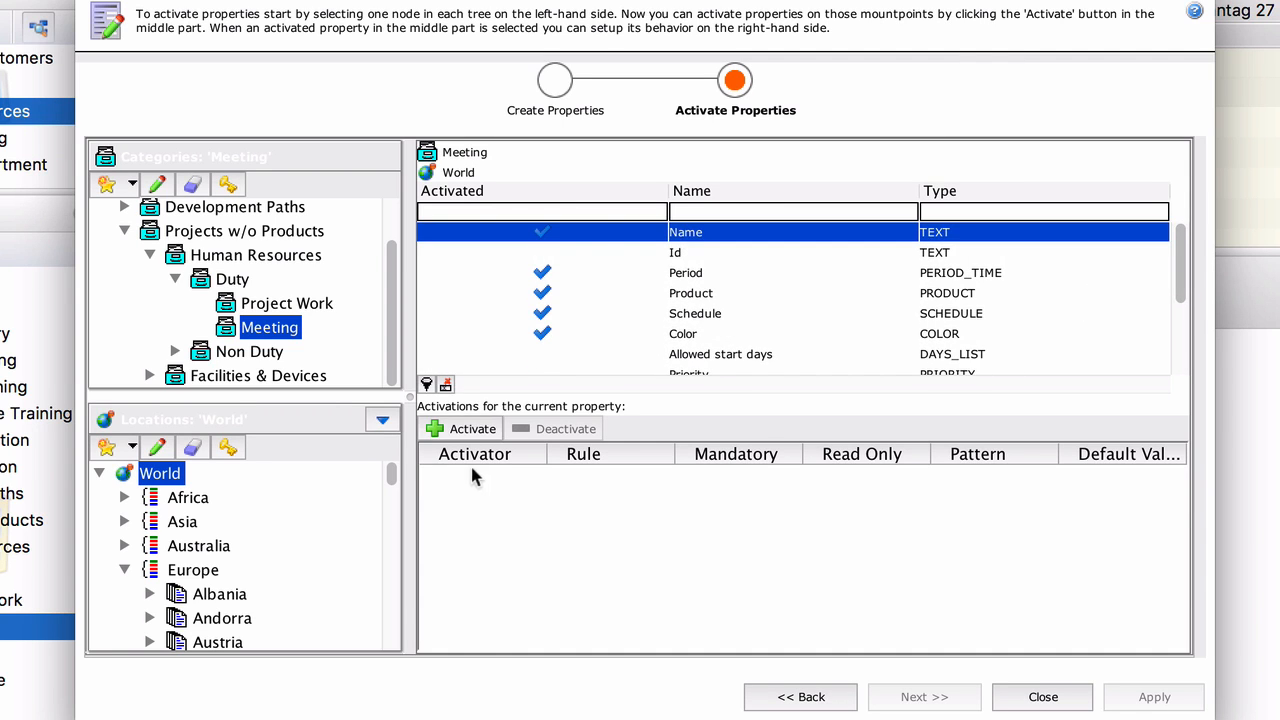
{"action": "left_click", "coordinate": [465, 430]}
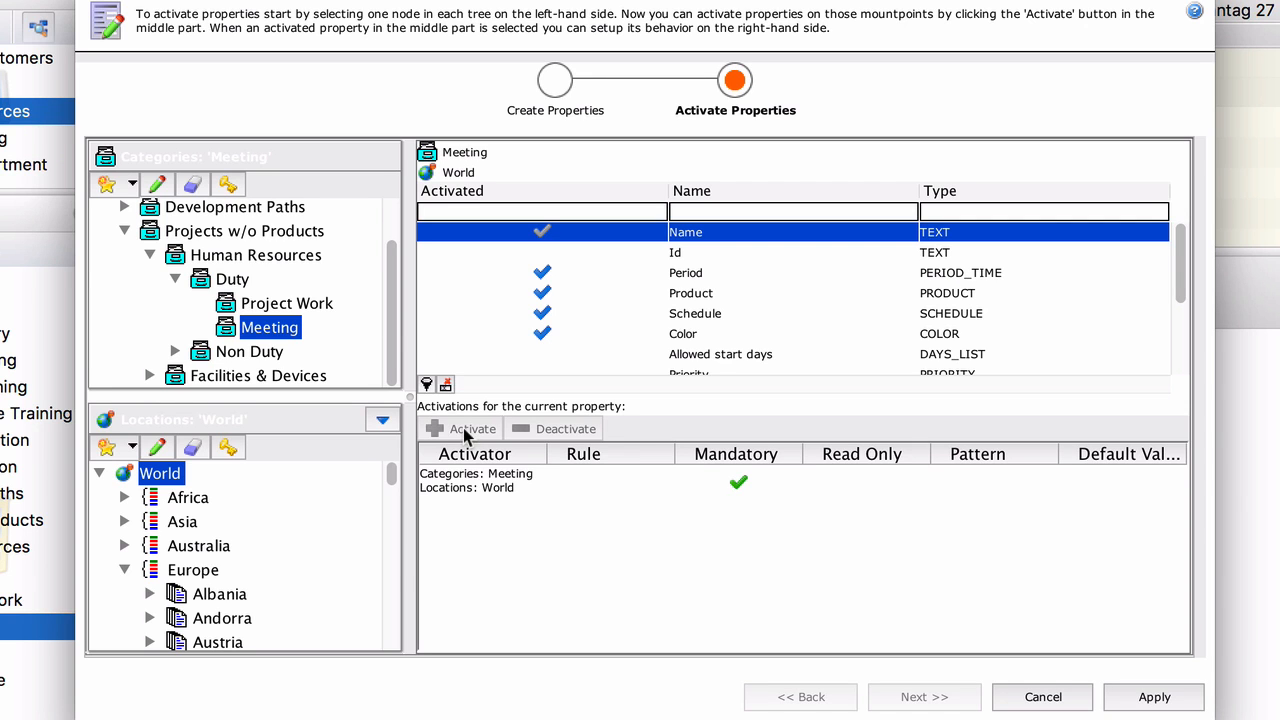
Set the static default value of the new Name activation to Meeting, then apply it and close the properties editor
{"action": "left_click", "coordinate": [1097, 517]}
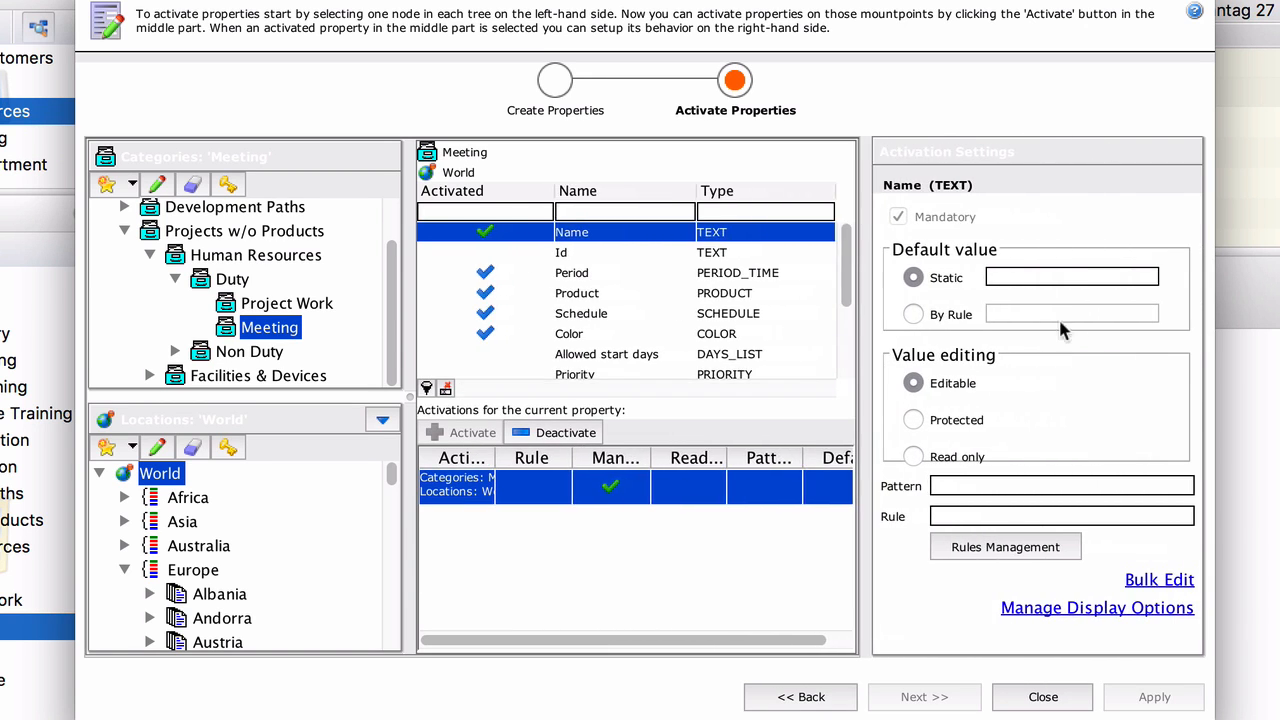
{"action": "left_click", "coordinate": [1012, 272]}
{"action": "type", "text": "Meeting"}
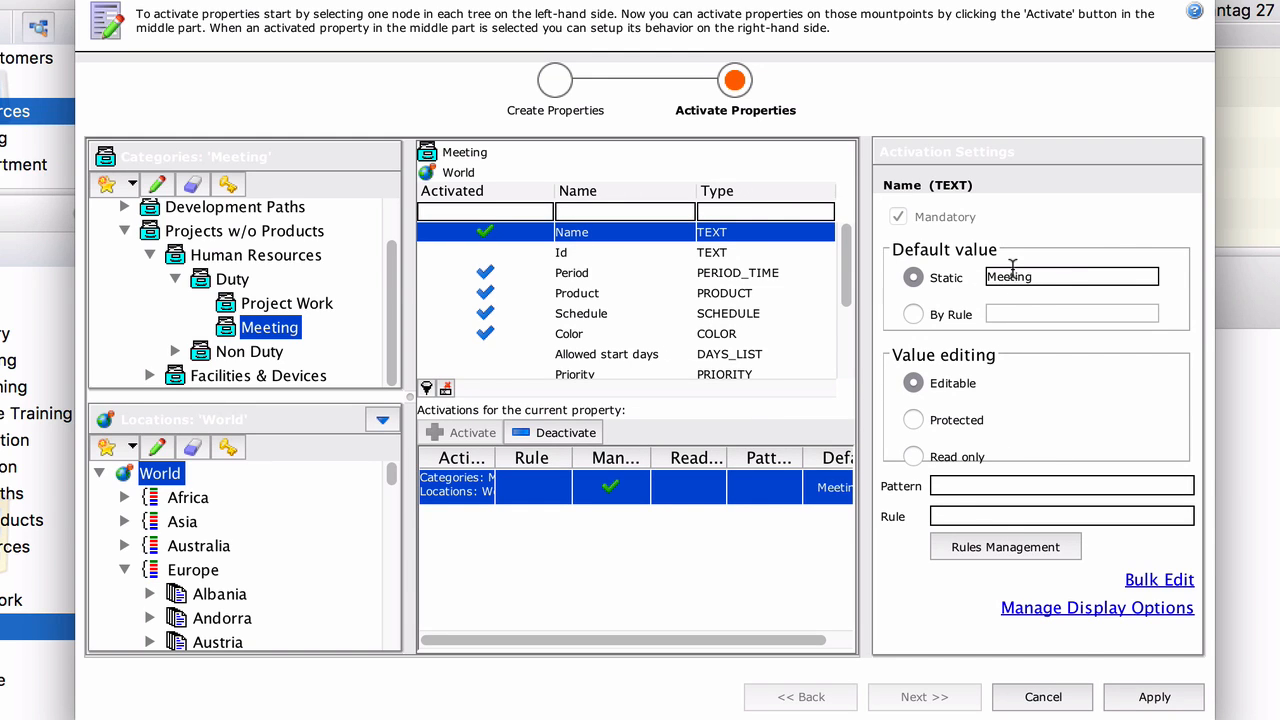
{"action": "left_click", "coordinate": [1158, 699]}
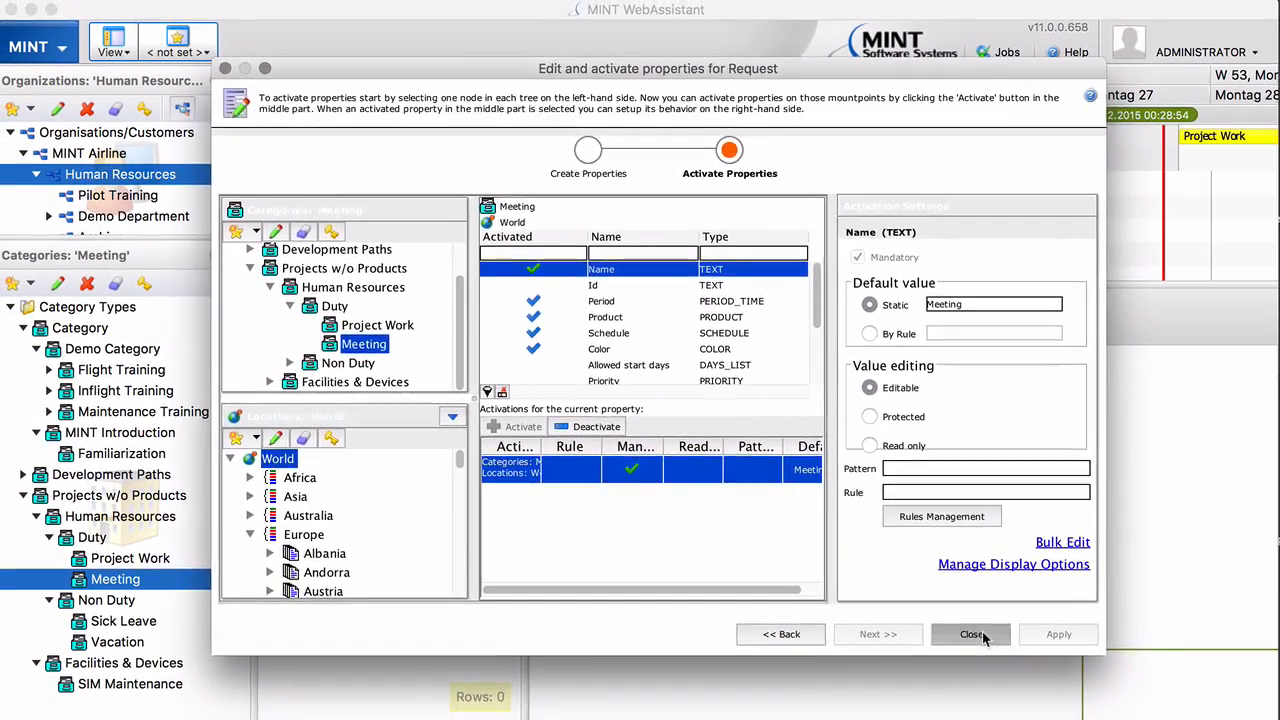
{"action": "left_click", "coordinate": [1045, 697]}
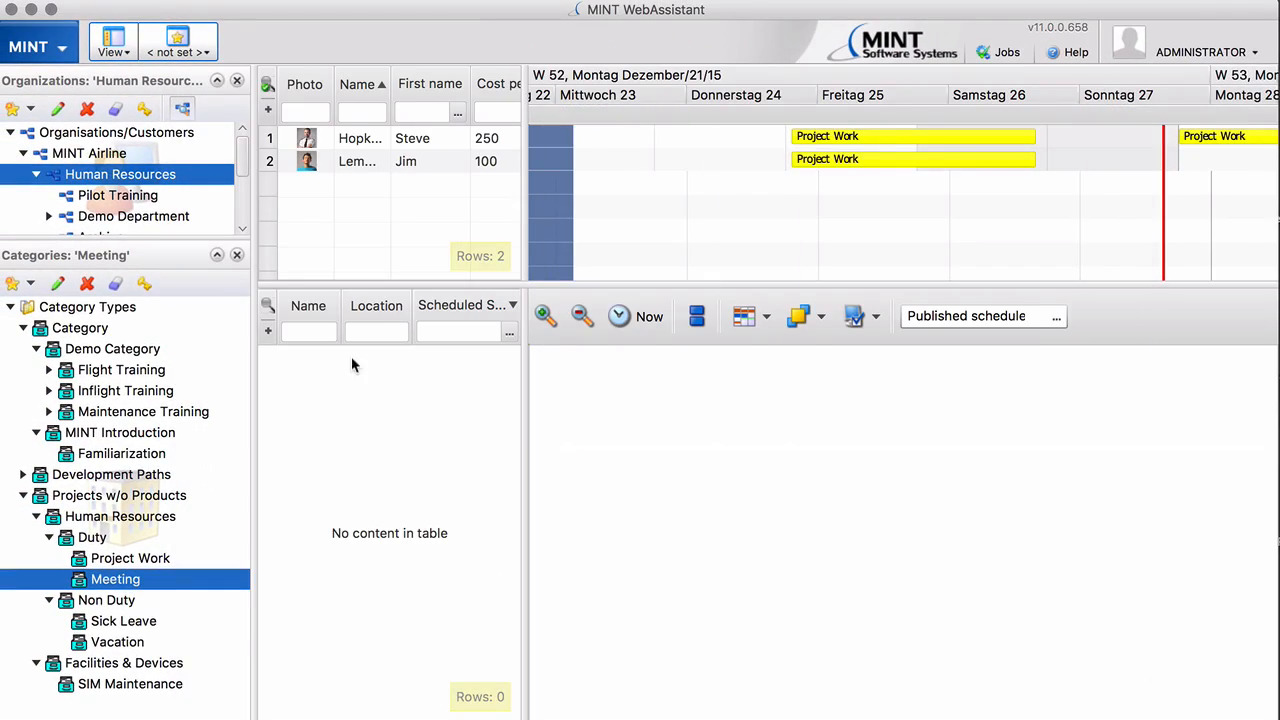
Start a new Meeting project for Kiel (Sailing City) and draw events from 10:00 to 18:00 on Tuesday 5 and Wednesday 6 January
{"action": "right_click", "coordinate": [352, 318]}
{"action": "mouse_move", "coordinate": [450, 329]}
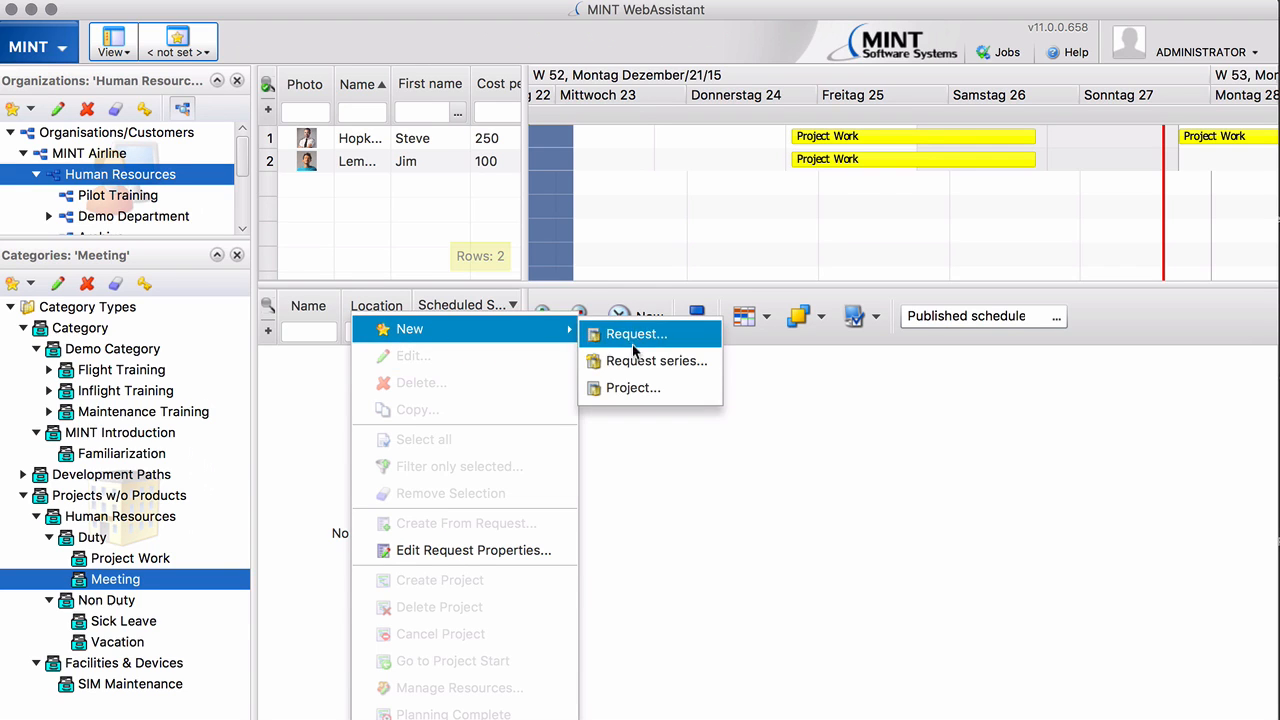
{"action": "left_click", "coordinate": [631, 390]}
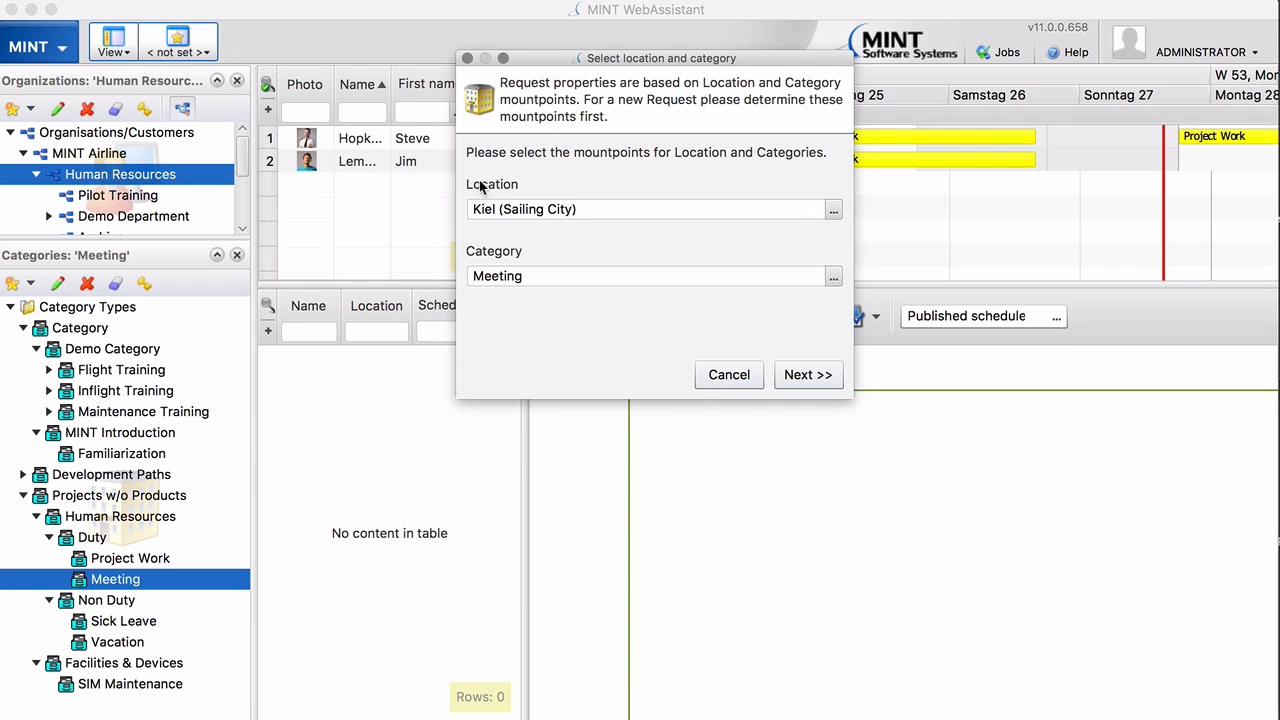
{"action": "left_click", "coordinate": [799, 376]}
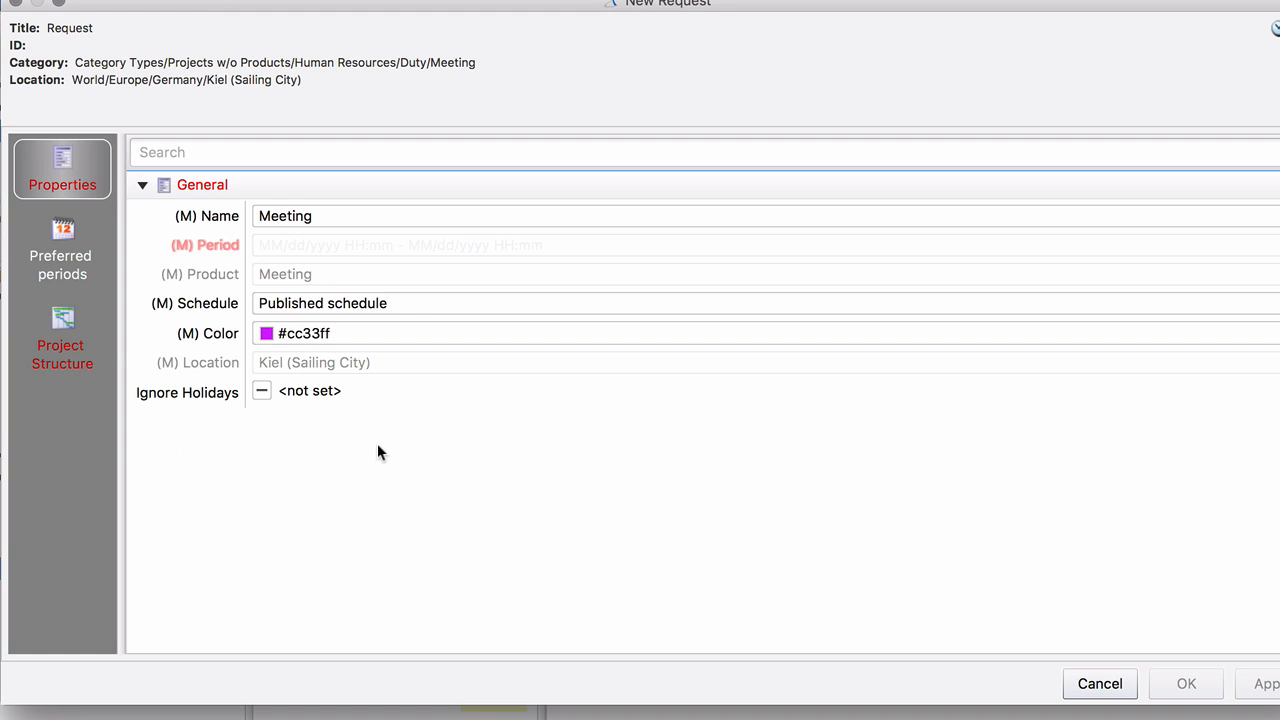
{"action": "left_click", "coordinate": [70, 332]}
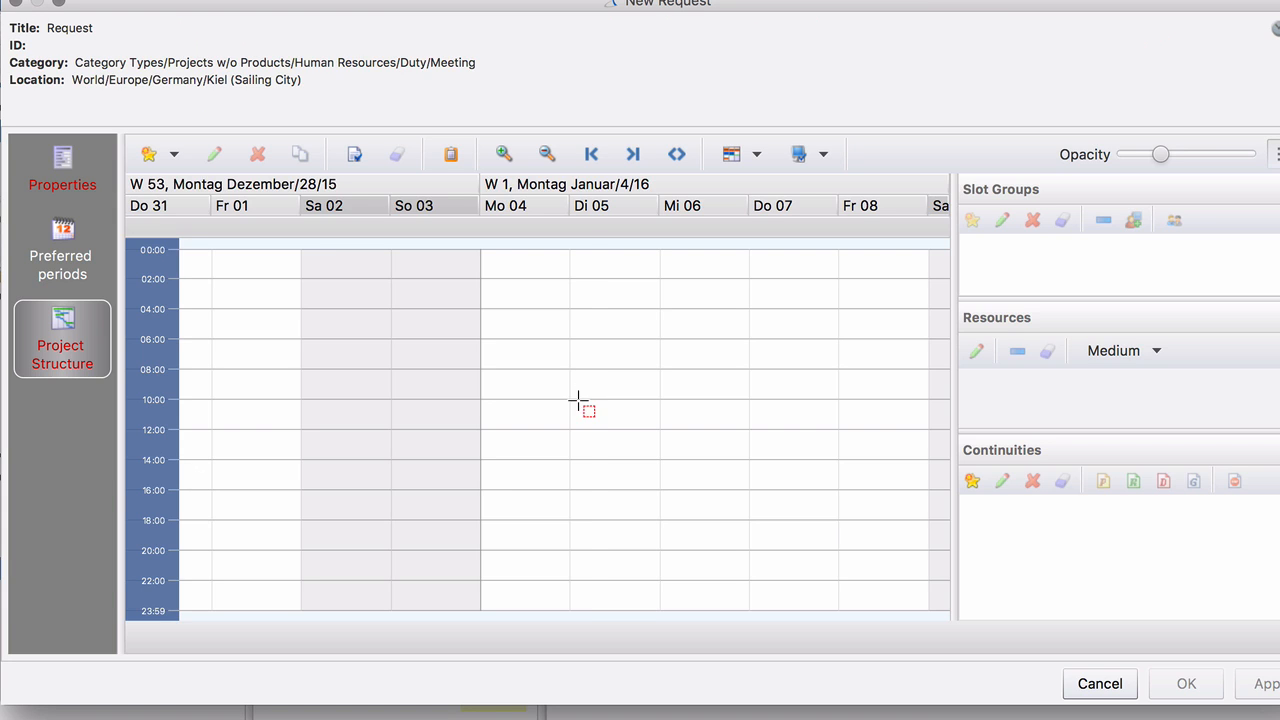
{"action": "mouse_move", "coordinate": [579, 400]}
{"action": "left_mouse_down"}
{"action": "mouse_move", "coordinate": [655, 516]}
{"action": "mouse_move", "coordinate": [749, 520]}
{"action": "left_mouse_up"}
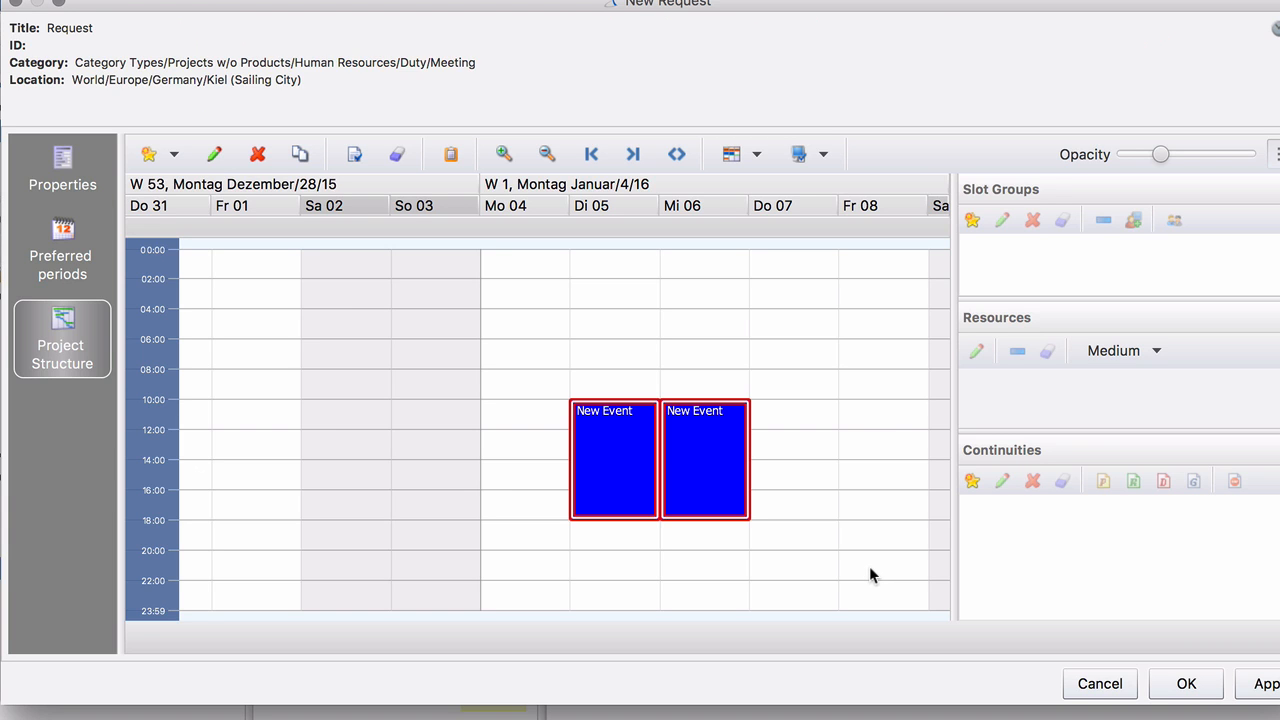
Bulk edit the two new events and rename them Staff Meeting
{"action": "right_click", "coordinate": [620, 425]}
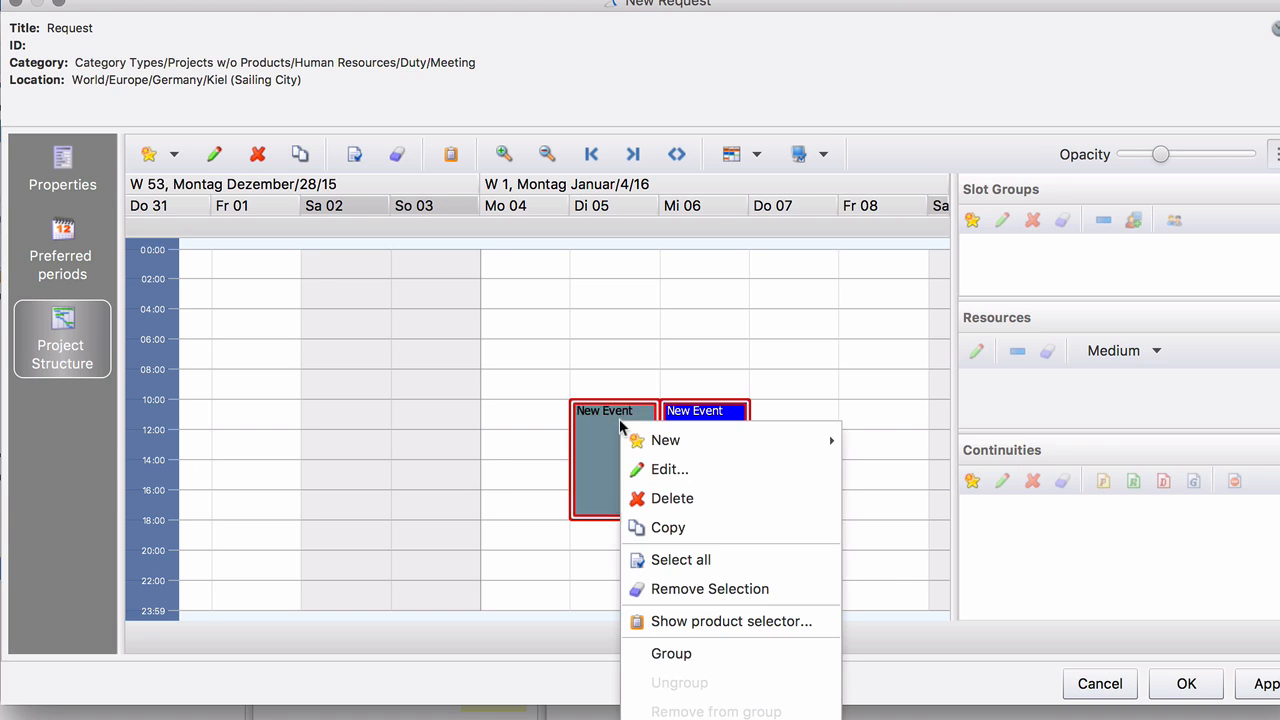
{"action": "left_click", "coordinate": [641, 465]}
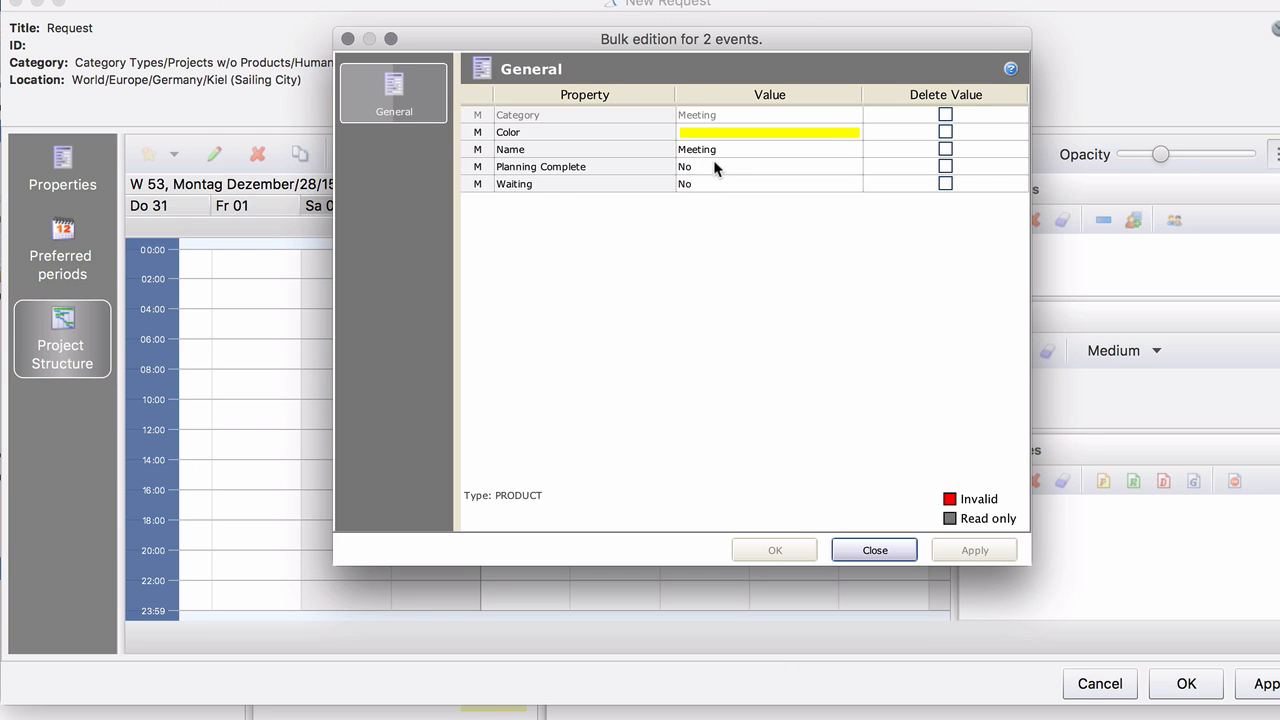
{"action": "double_click", "coordinate": [721, 148]}
{"action": "left_click_drag", "start_coordinate": [737, 149], "coordinate": [633, 150]}
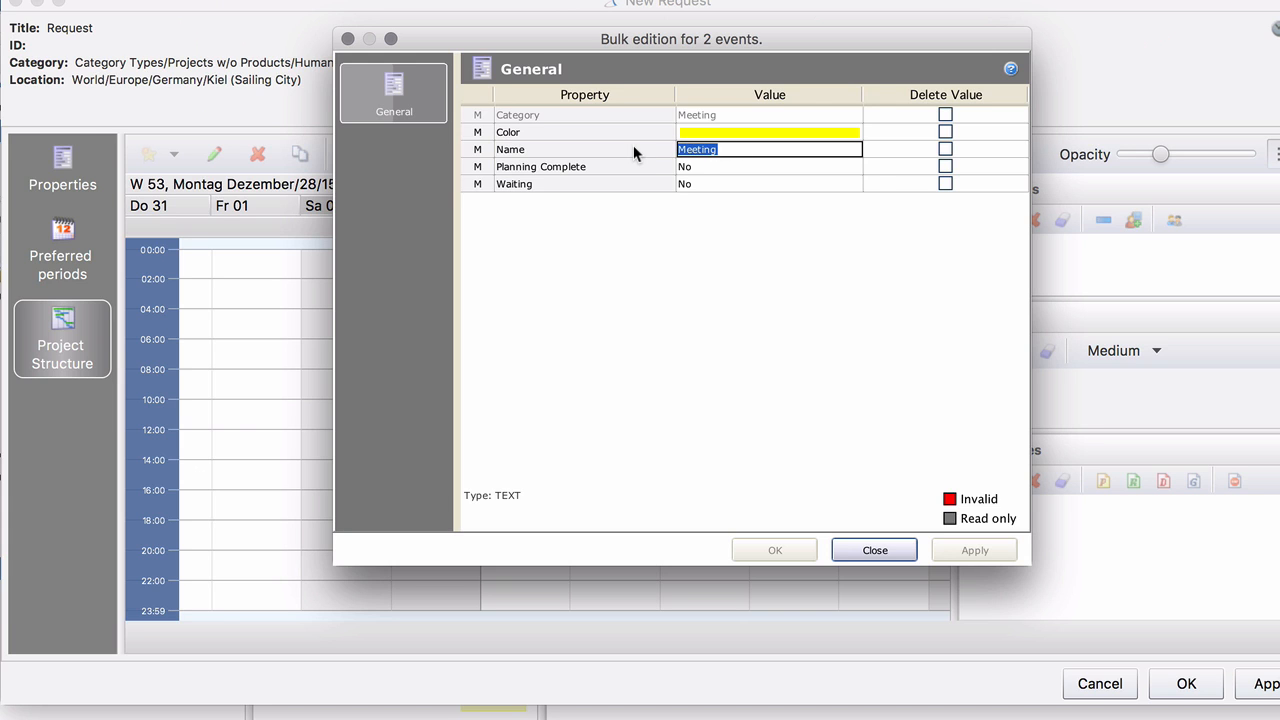
{"action": "type", "text": "Staff "}
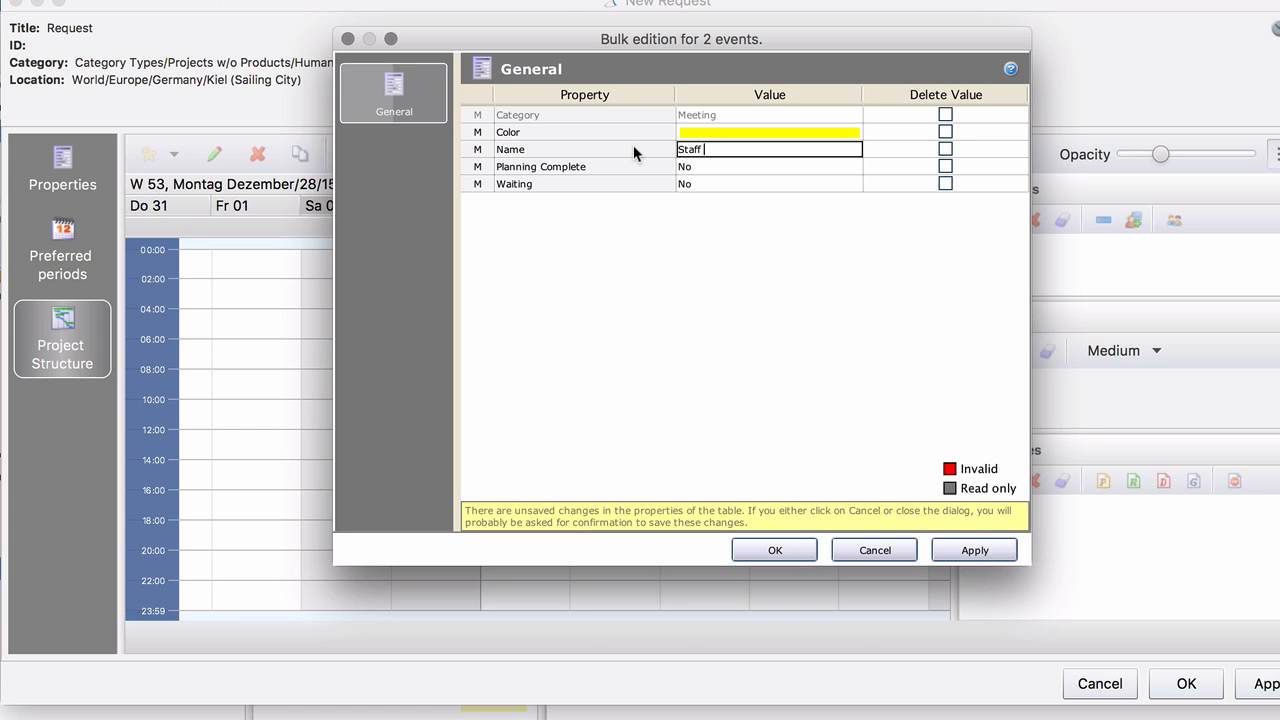
{"action": "type", "text": "Meeting"}
{"action": "left_click", "coordinate": [776, 549]}
{"action": "left_click", "coordinate": [776, 552]}
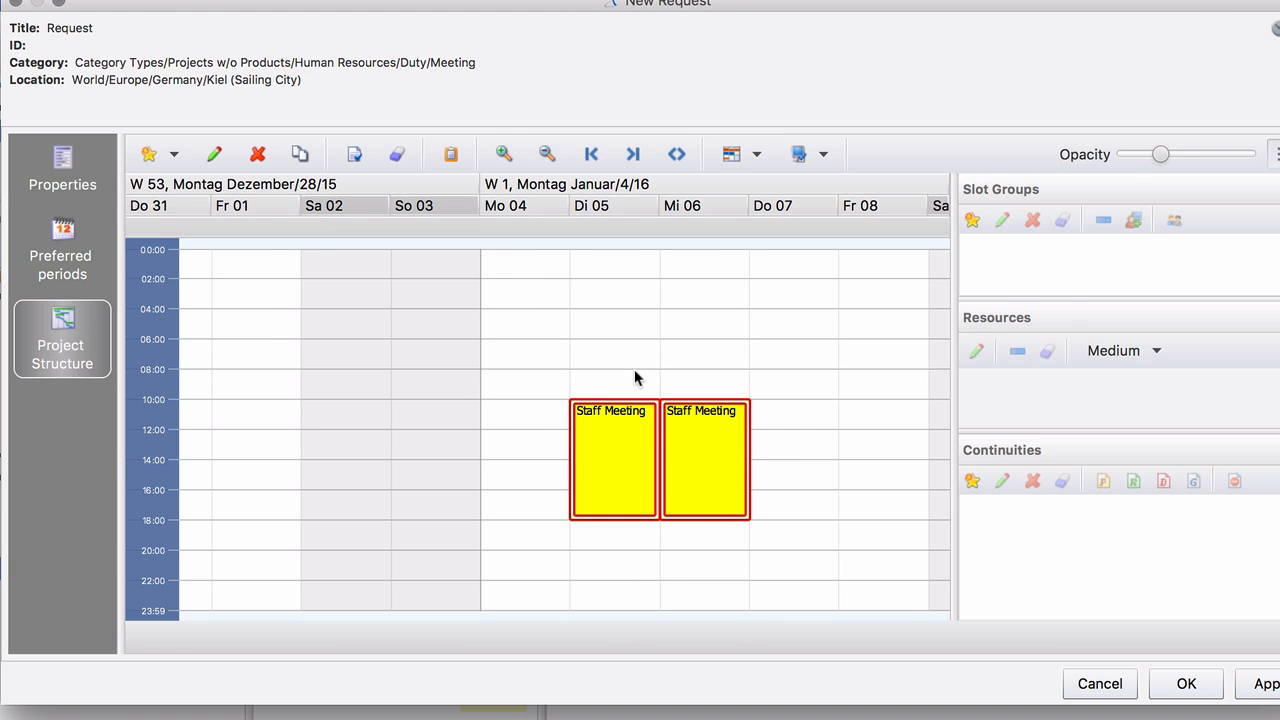
Add an Employee slot group with 10 slots to both Staff Meeting events and expand it to check the slots
{"action": "left_click", "coordinate": [625, 411]}
{"action": "right_click", "coordinate": [624, 412]}
{"action": "mouse_move", "coordinate": [652, 431]}
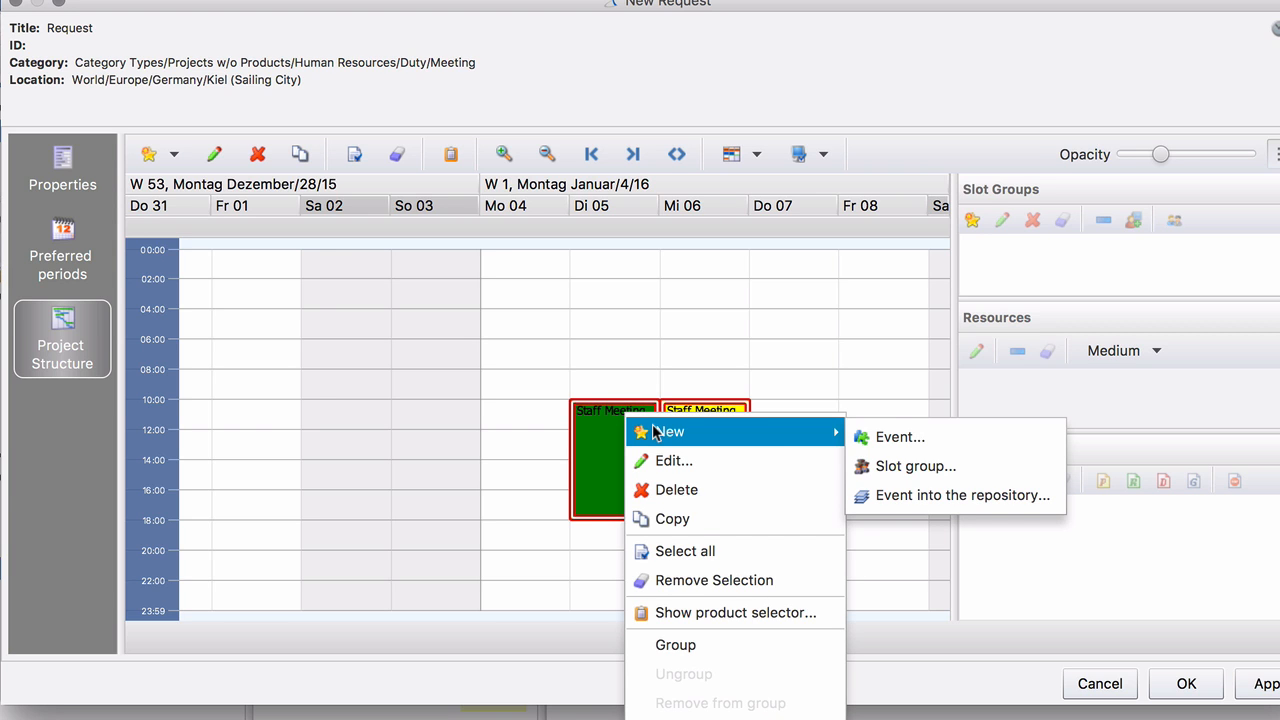
{"action": "left_click", "coordinate": [948, 465]}
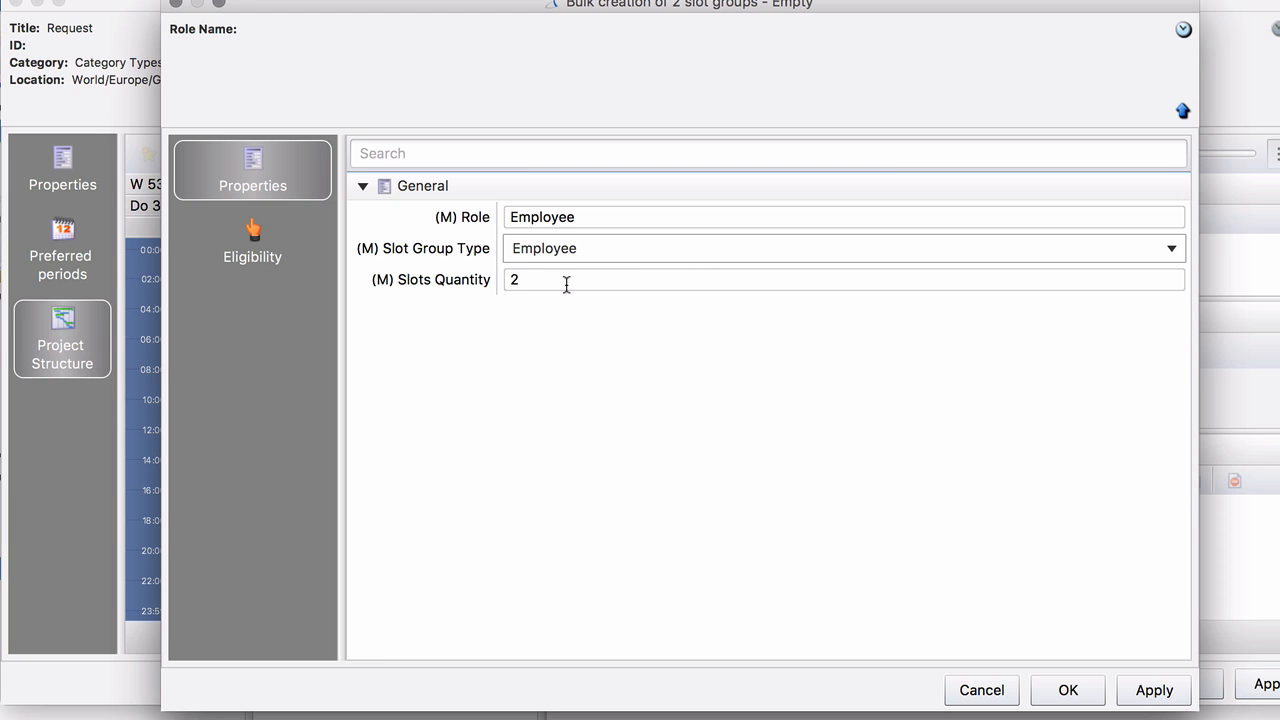
{"action": "left_click_drag", "start_coordinate": [566, 284], "coordinate": [490, 283]}
{"action": "type", "text": "10"}
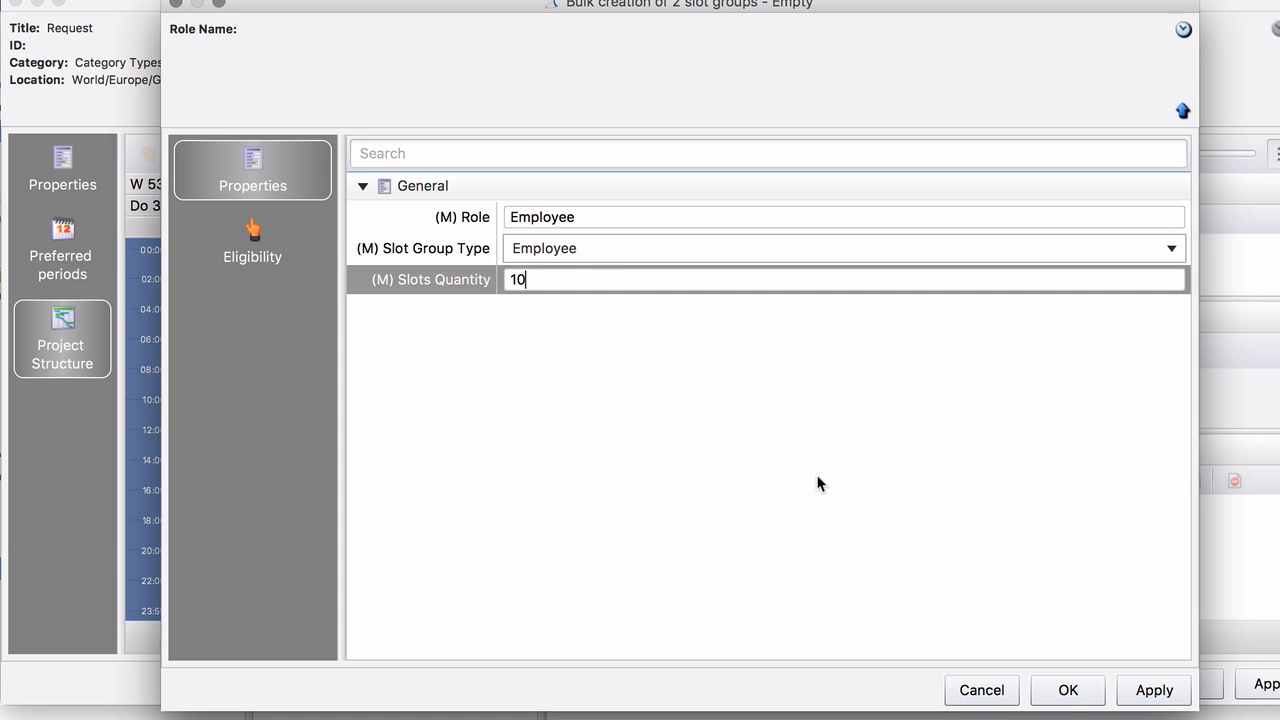
{"action": "left_click", "coordinate": [1064, 690]}
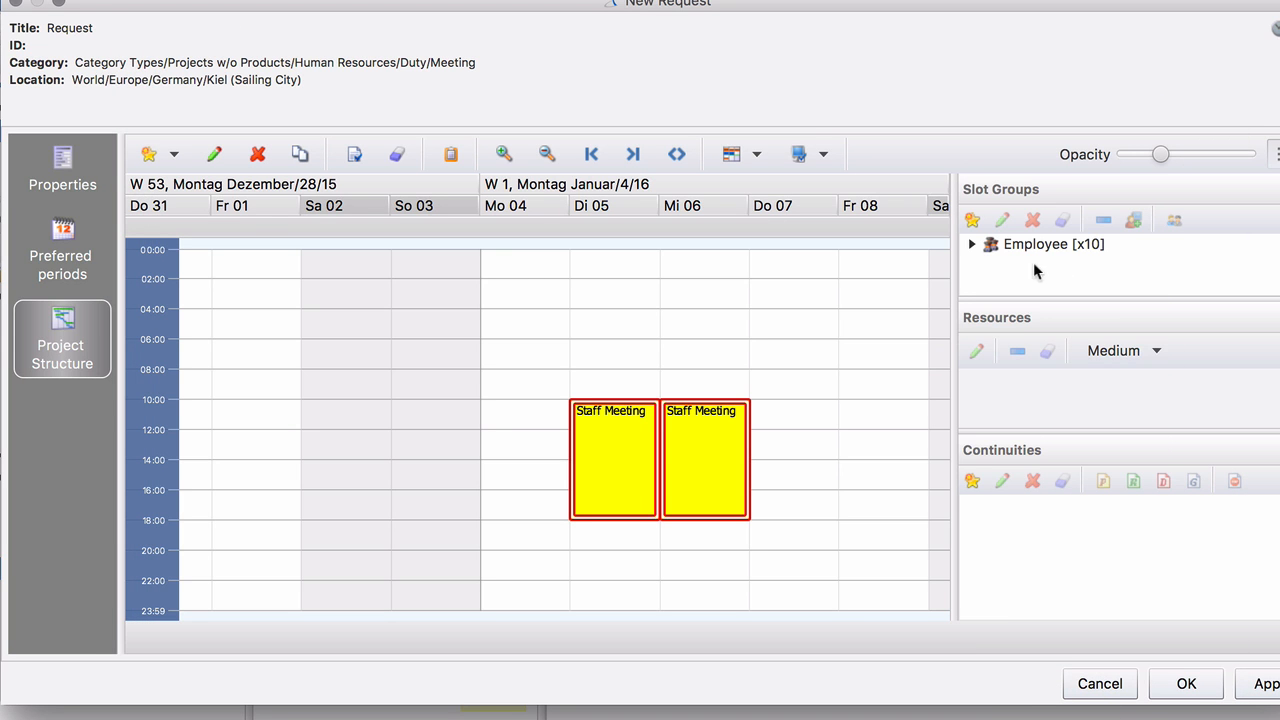
{"action": "left_click", "coordinate": [971, 244]}
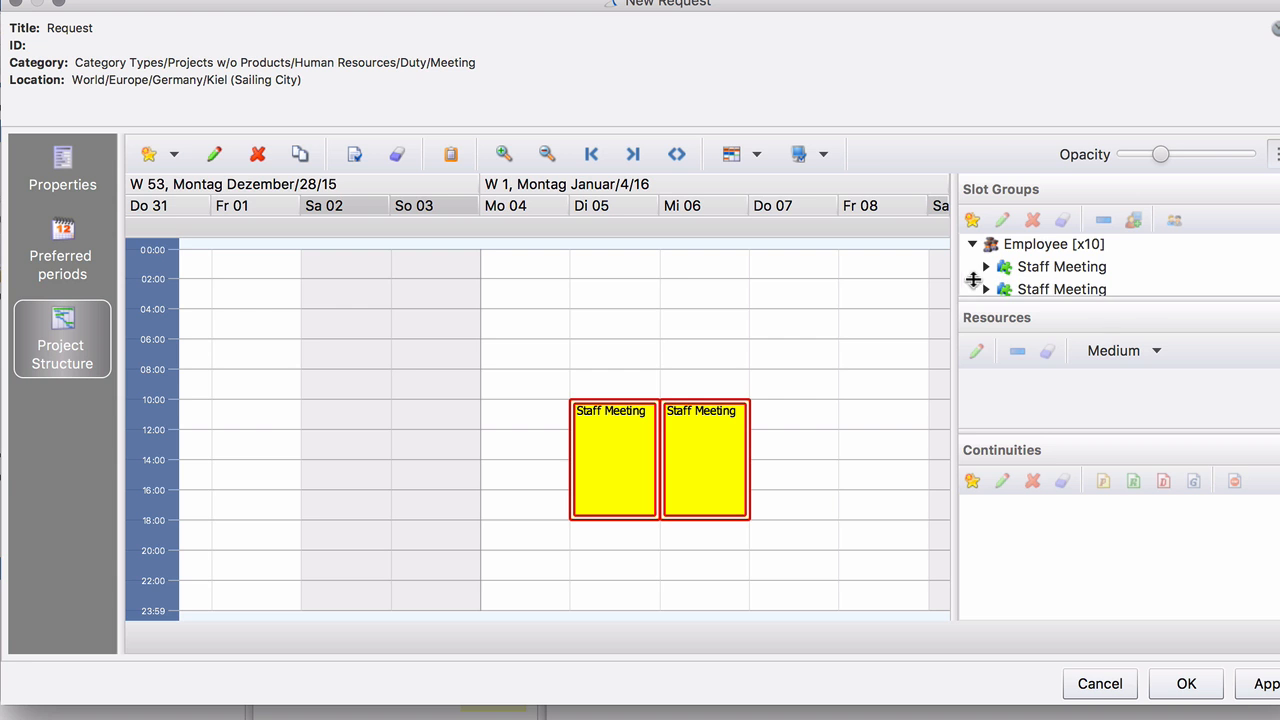
{"action": "left_click", "coordinate": [986, 267]}
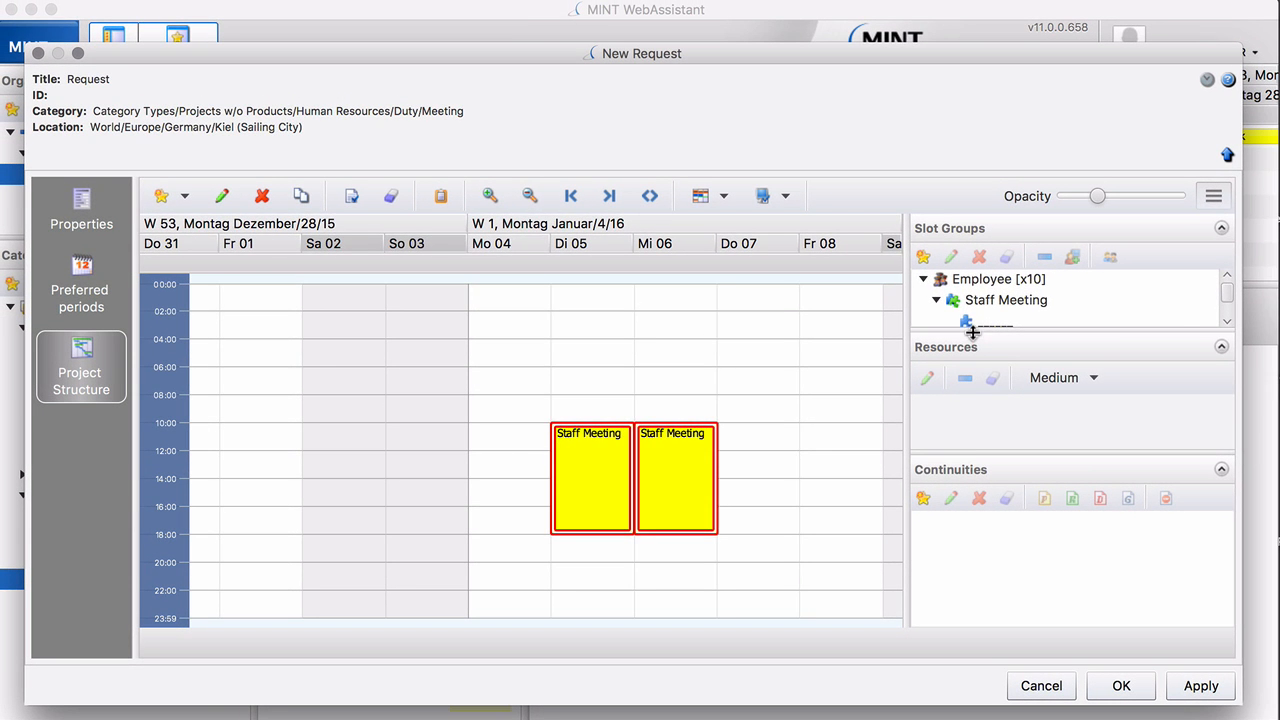
{"action": "scroll", "coordinate": [1226, 296], "scroll_direction": "down", "scroll_amount": 3}
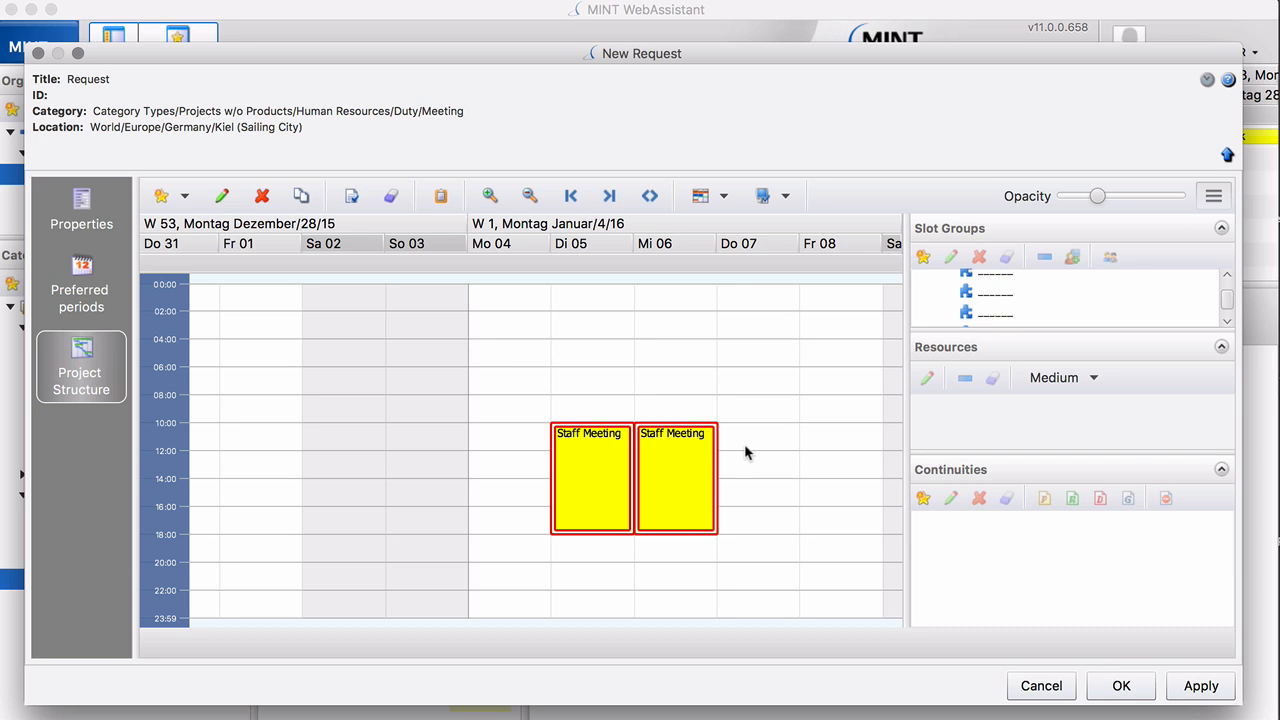
Save the new Meeting project and jump to its start in the timeline
{"action": "left_click", "coordinate": [1120, 685]}
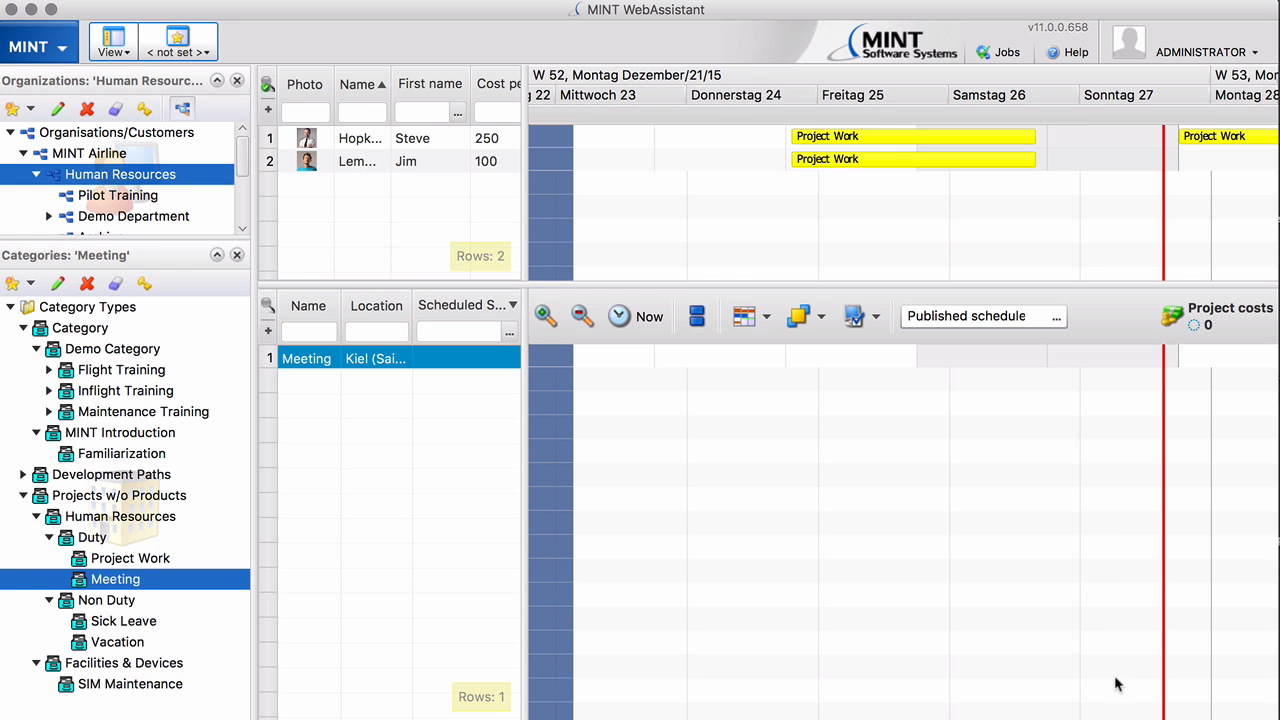
{"action": "right_click", "coordinate": [457, 360]}
{"action": "left_click", "coordinate": [527, 661]}
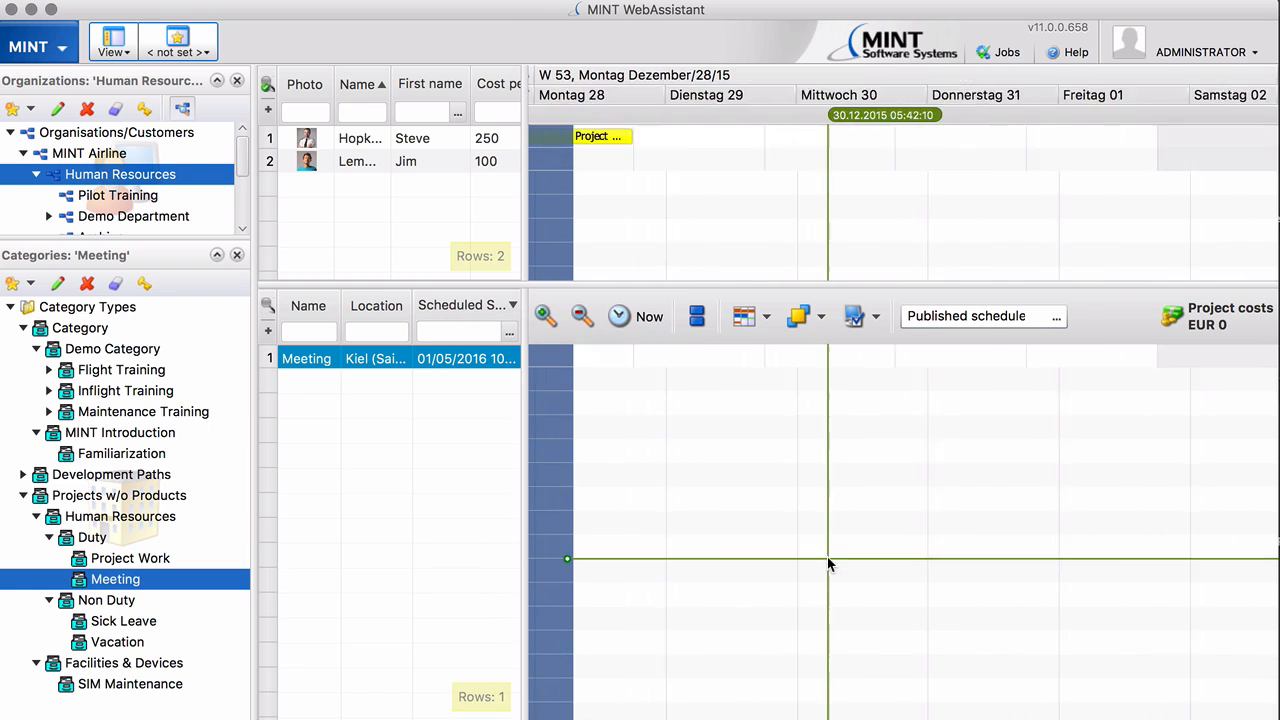
Bulk assign both listed Human Resources employees to the Employee [x10] slots of the Meeting project on 5 and 6 January
{"action": "left_click", "coordinate": [918, 379]}
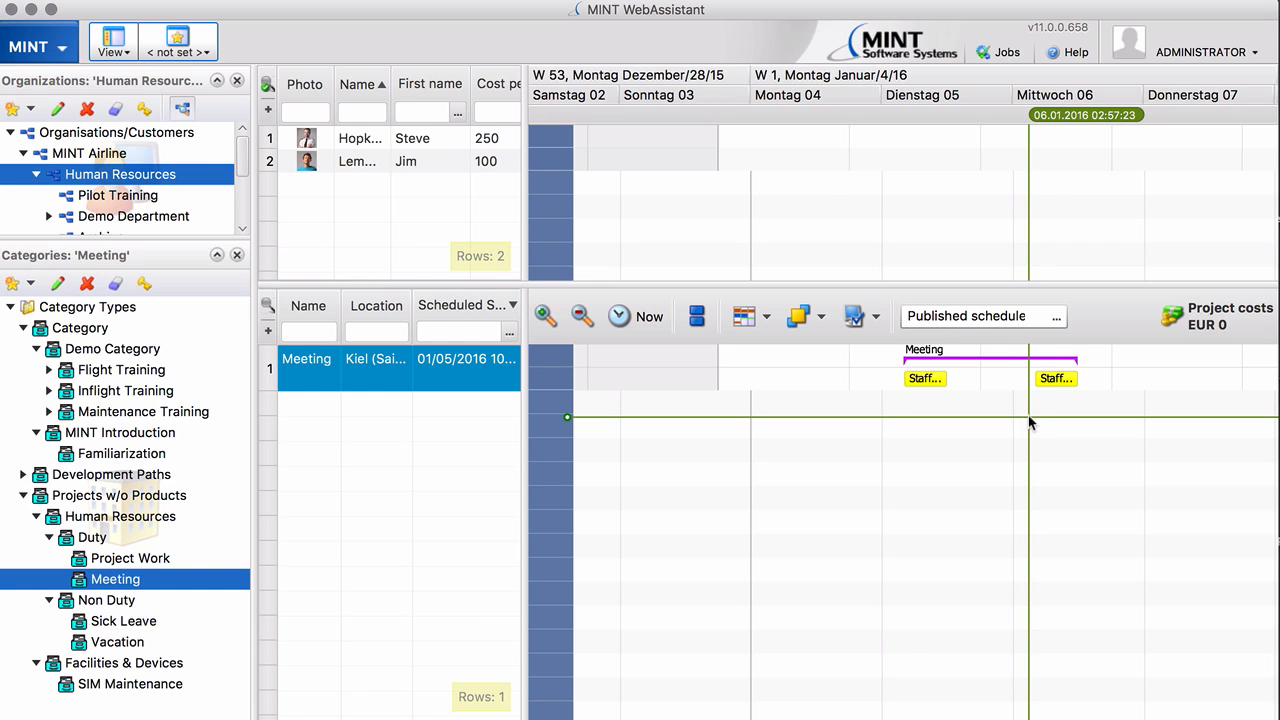
{"action": "left_click", "coordinate": [388, 140]}
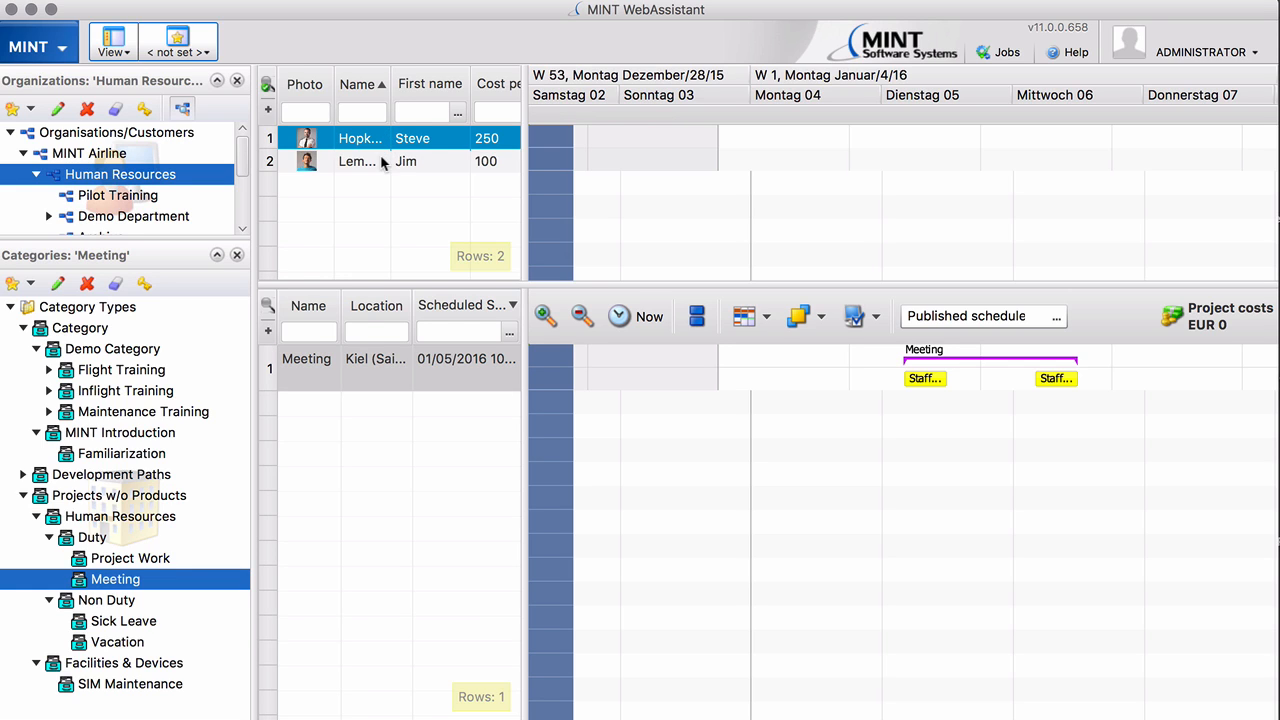
{"action": "left_click", "coordinate": [381, 162], "text": "shift"}
{"action": "left_click_drag", "start_coordinate": [381, 162], "coordinate": [921, 360]}
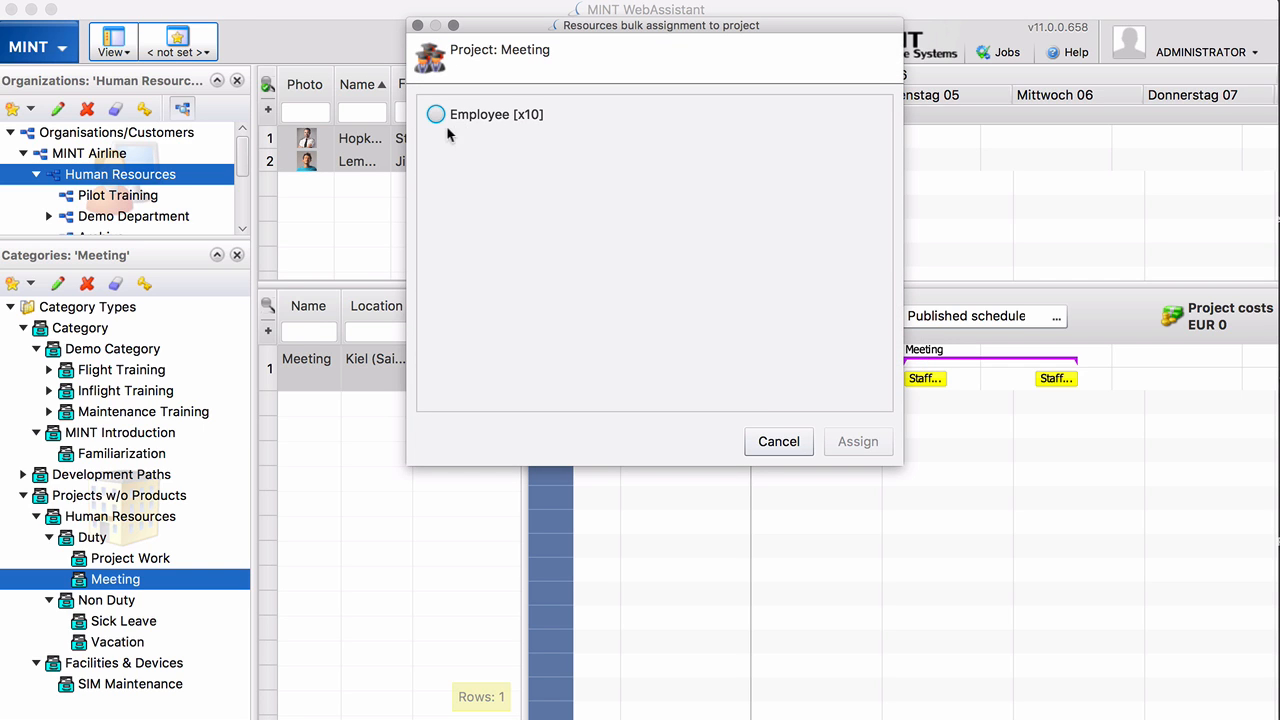
{"action": "left_click", "coordinate": [436, 115]}
{"action": "left_click", "coordinate": [853, 440]}
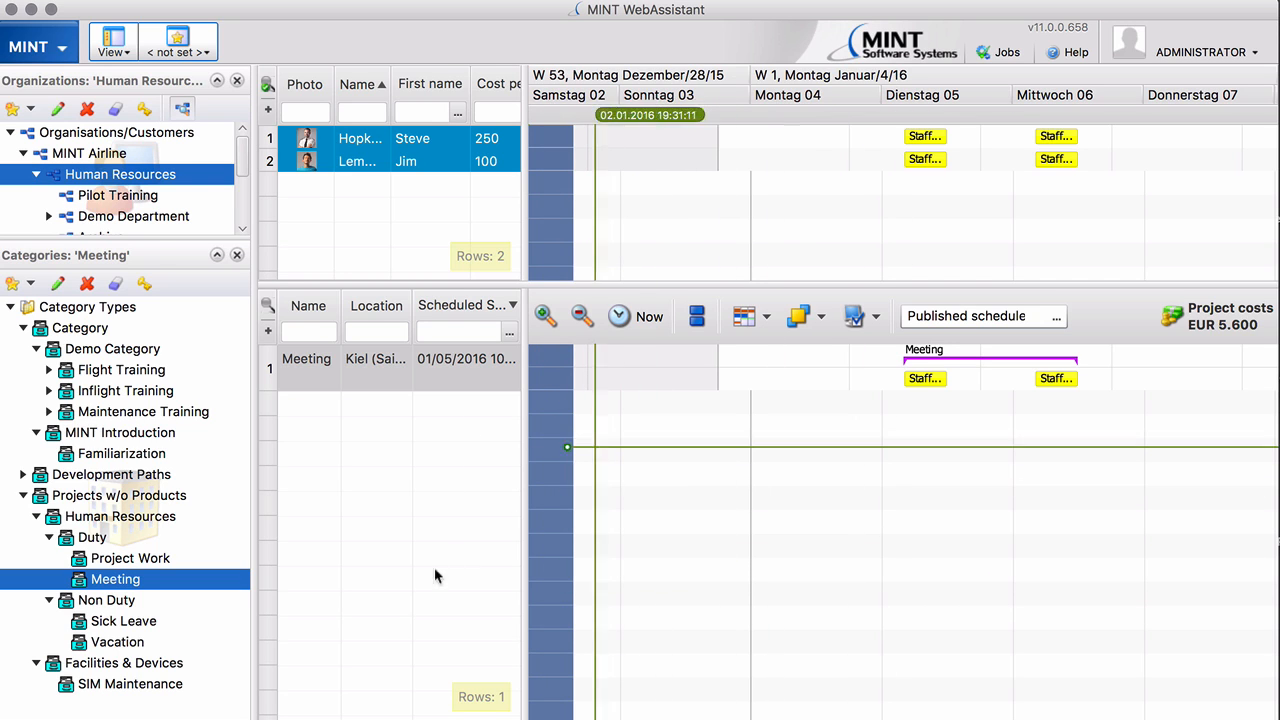
List the projects of the whole Duty category and switch the link between the resource and project views to the upward direction
{"action": "left_click", "coordinate": [150, 562]}
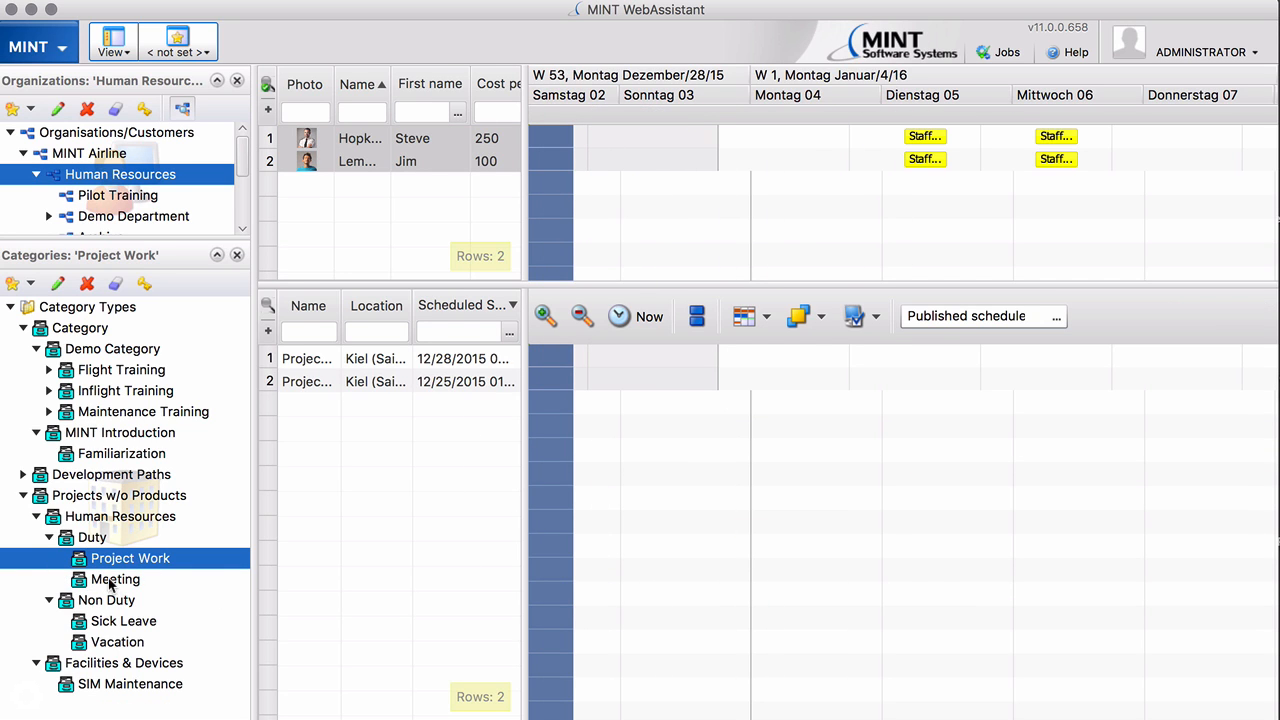
{"action": "left_click", "coordinate": [110, 582]}
{"action": "left_click", "coordinate": [92, 538]}
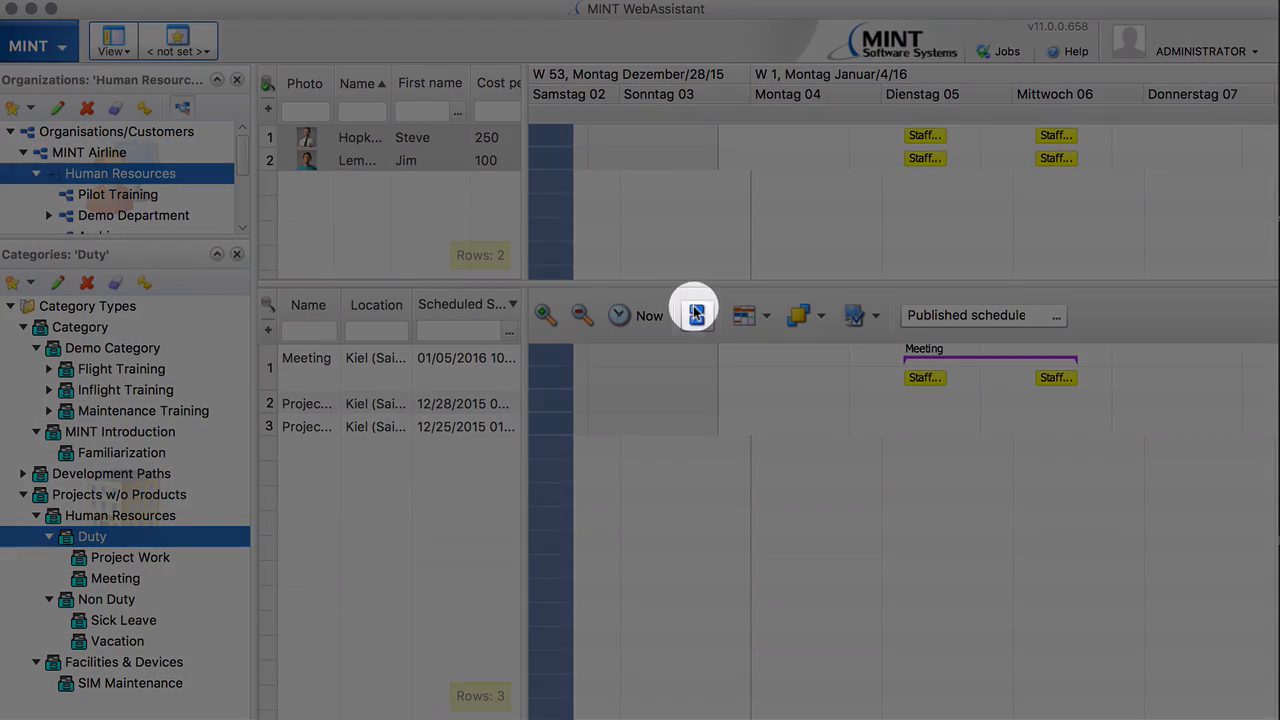
{"action": "left_click", "coordinate": [697, 315]}
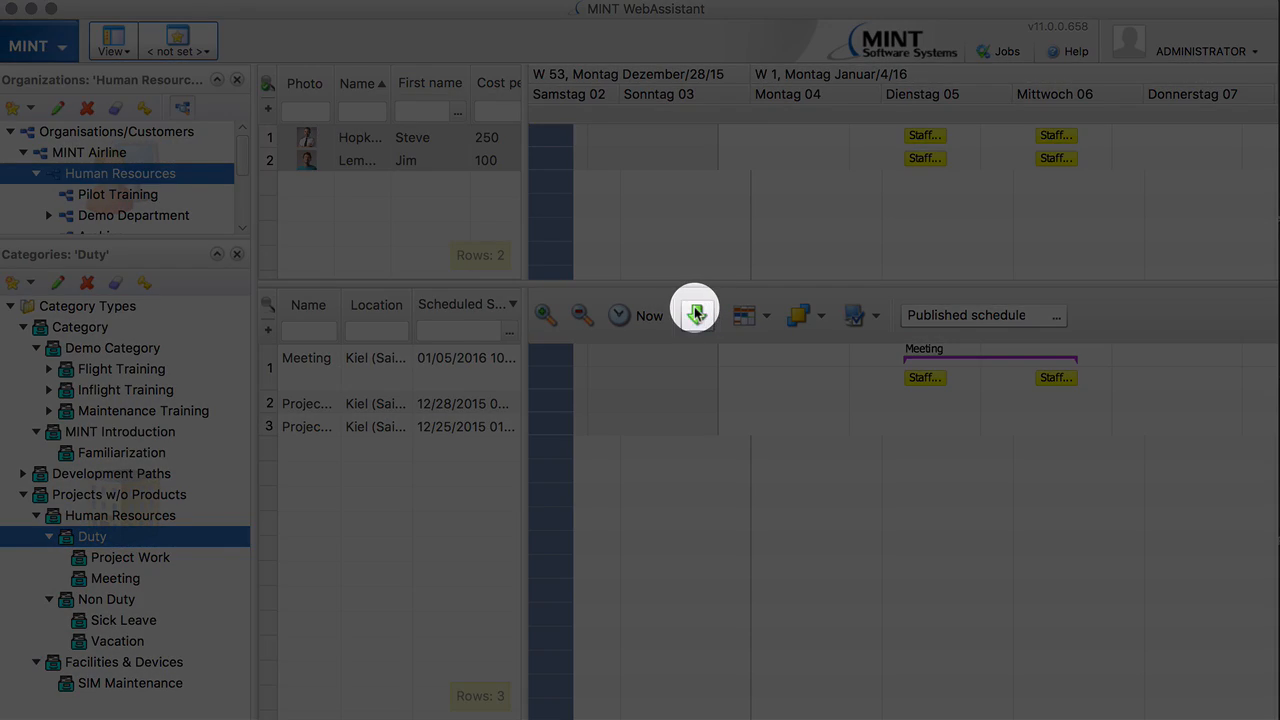
{"action": "left_click", "coordinate": [697, 315]}
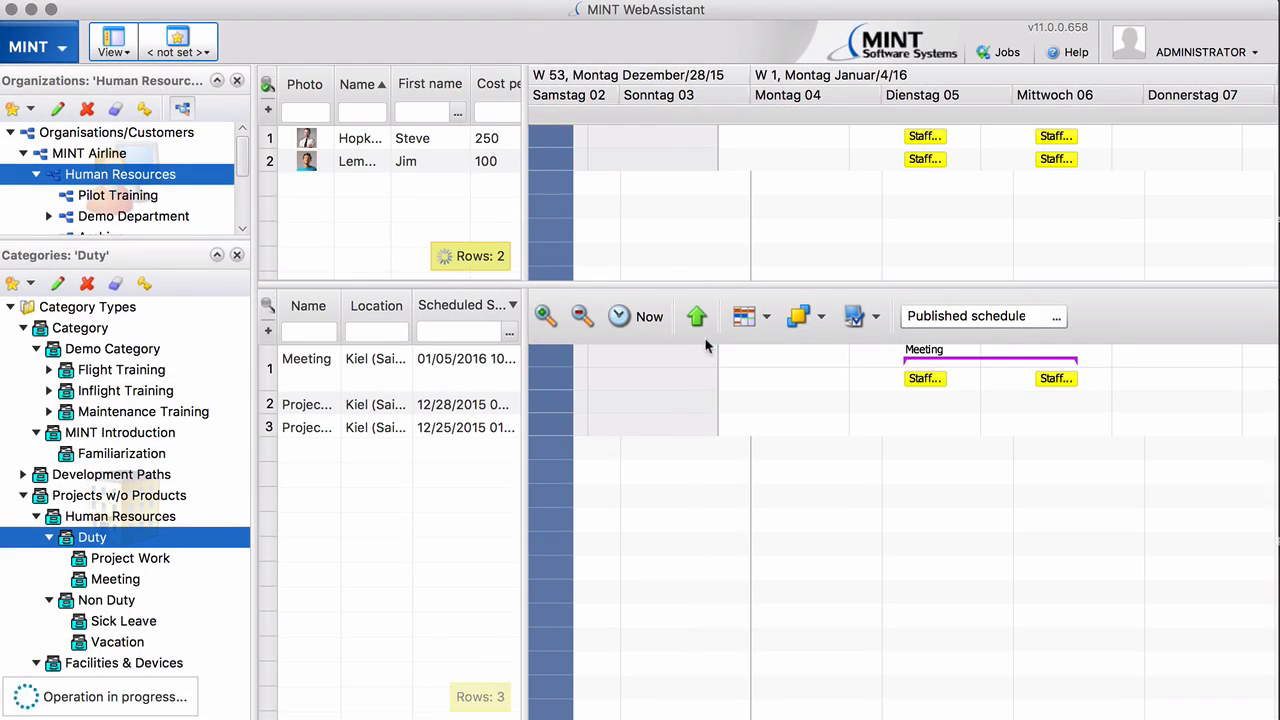